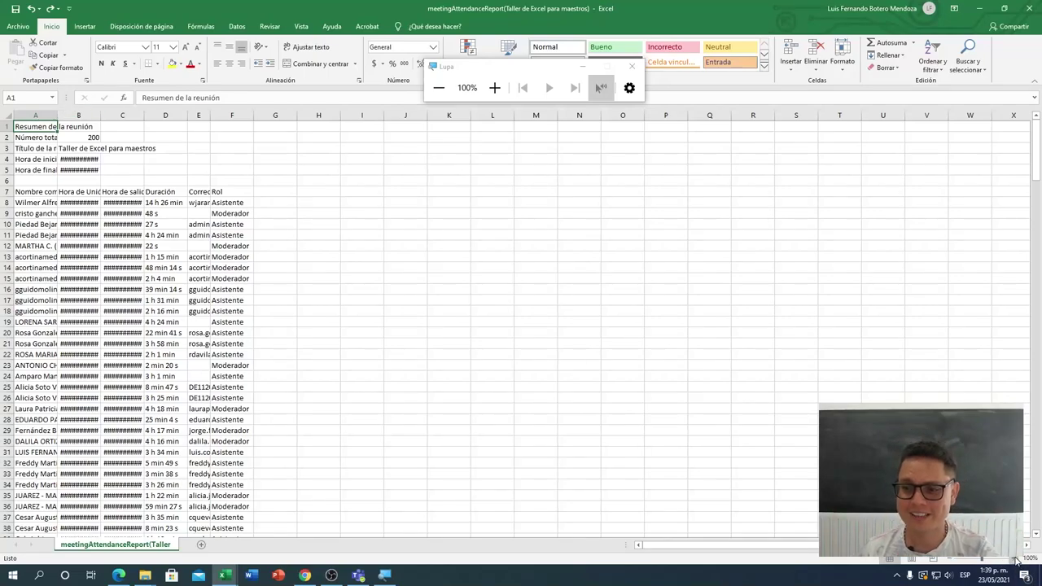
Zoom the raw attendance report in to 150%.
click(1016, 560)
click(1015, 560)
click(1016, 560)
click(1016, 560)
click(1015, 560)
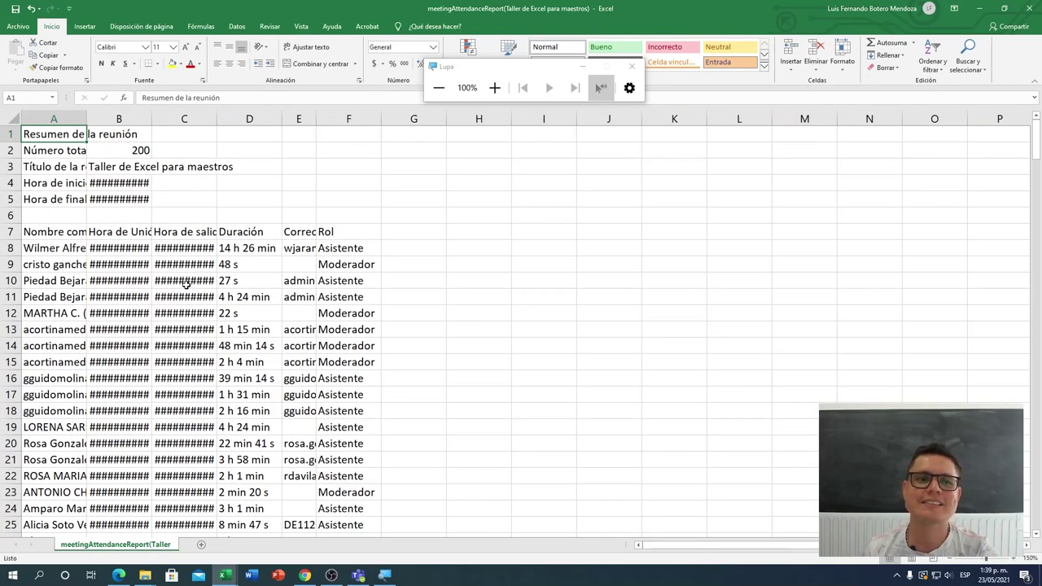
Review the report's rows, then snap its window to the left half of the screen.
scroll(186, 283, down, 2)
scroll(191, 307, down, 4)
scroll(190, 307, down, 8)
scroll(191, 307, up, 8)
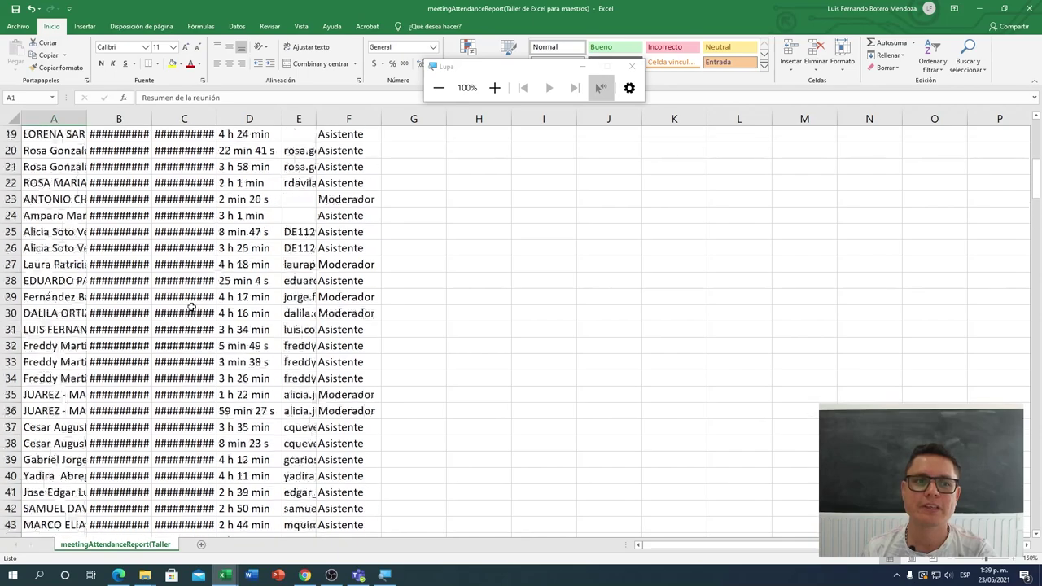
scroll(190, 307, up, 6)
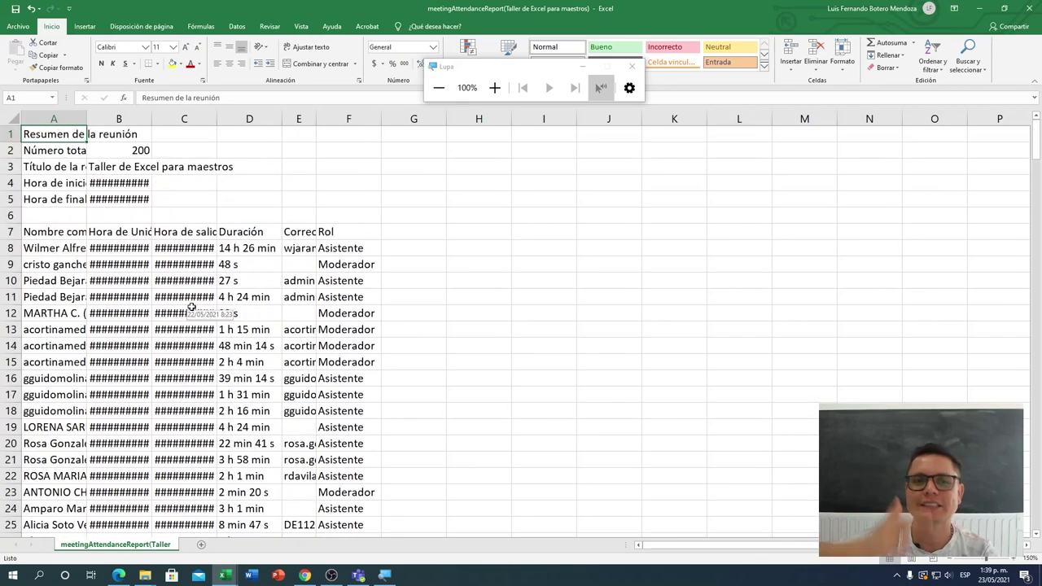
scroll(191, 307, down, 1)
scroll(191, 307, down, 2)
scroll(190, 307, up, 2)
scroll(190, 307, up, 1)
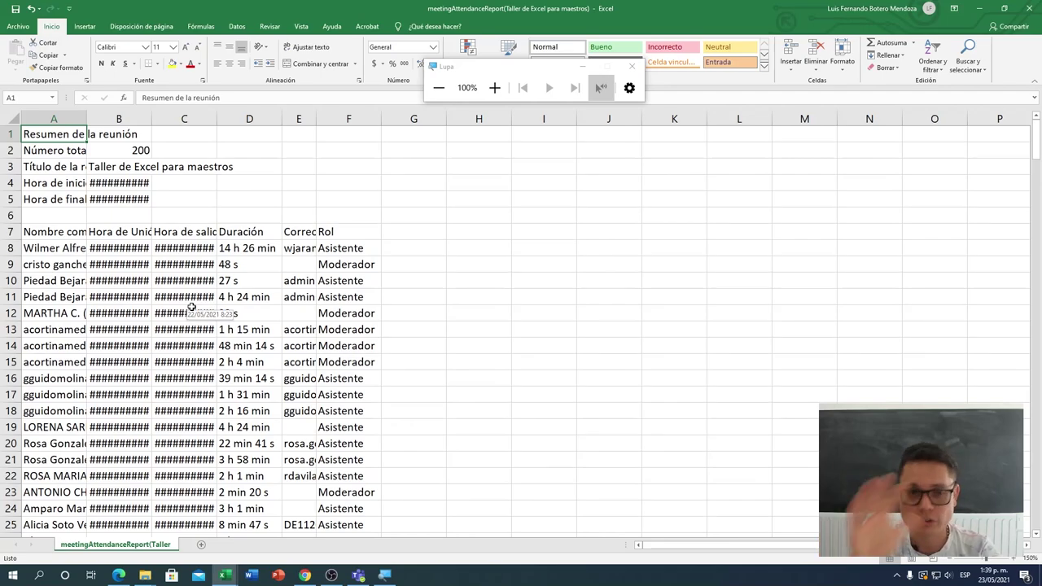
scroll(190, 306, down, 1)
scroll(117, 302, up, 1)
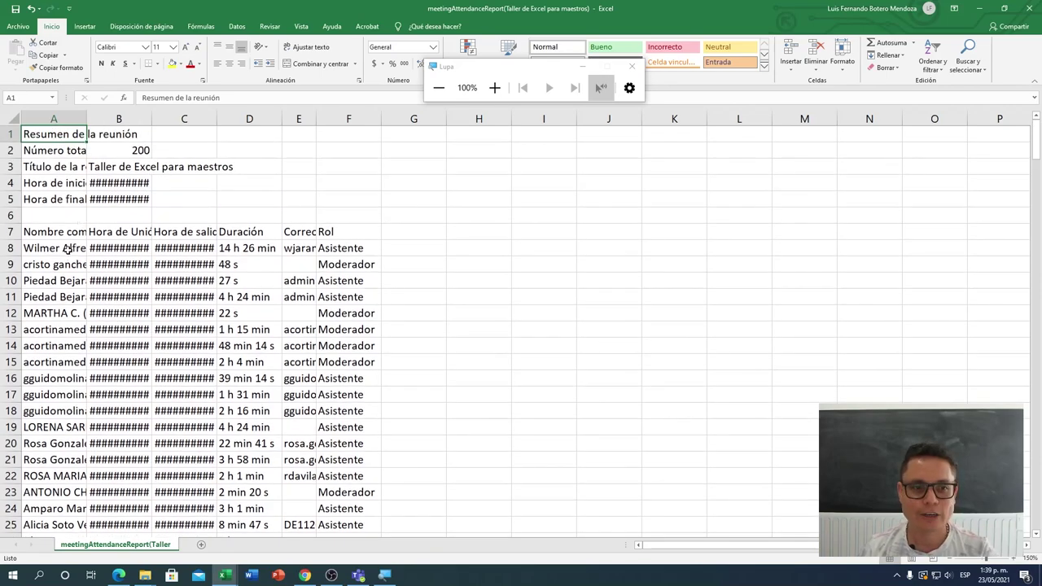
key(super+Left)
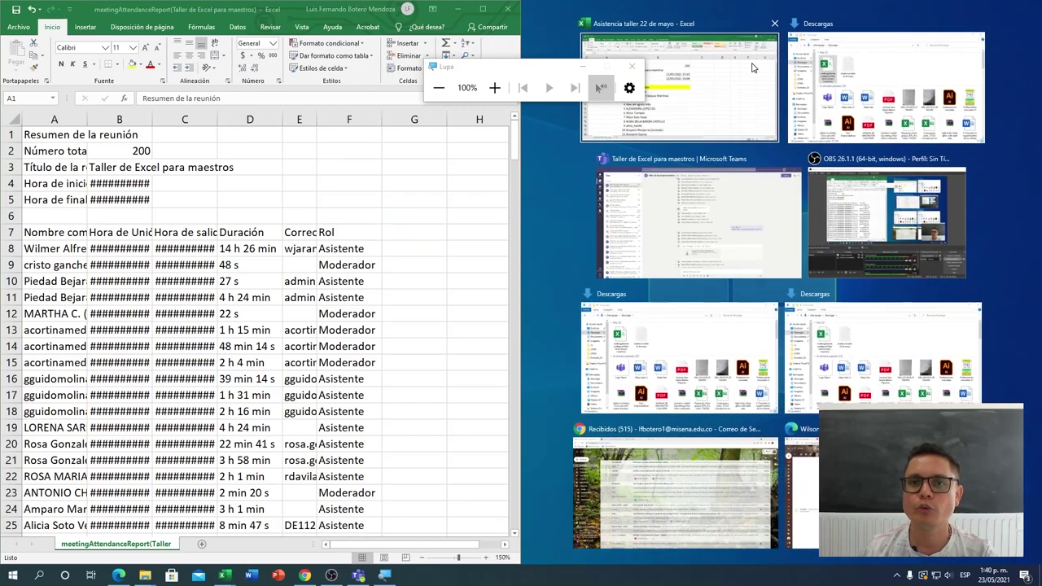
Put the Asistencia taller 22 de mayo workbook on the right and copy names A8:A23 from the report.
click(667, 106)
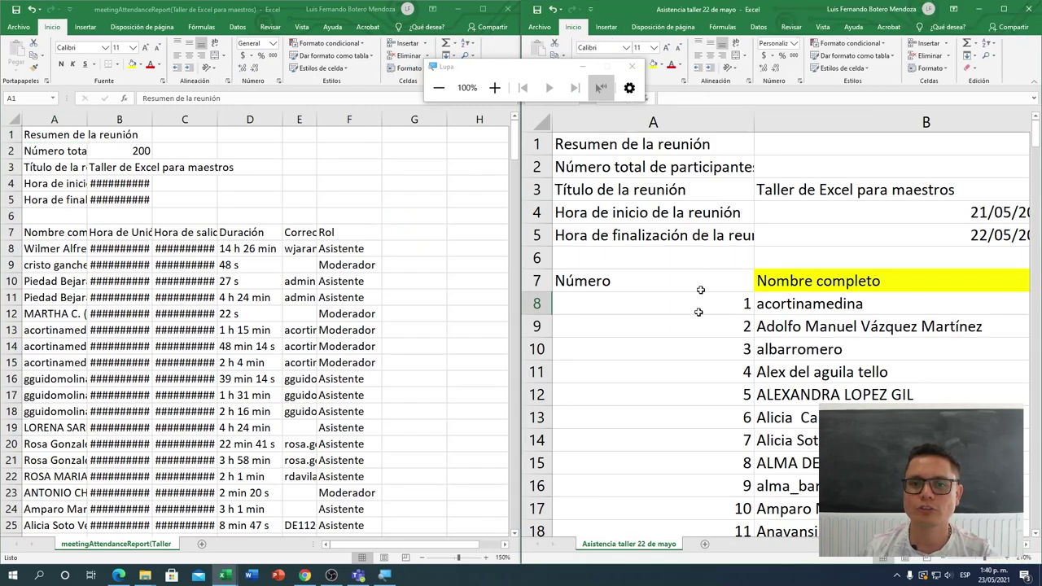
click(63, 264)
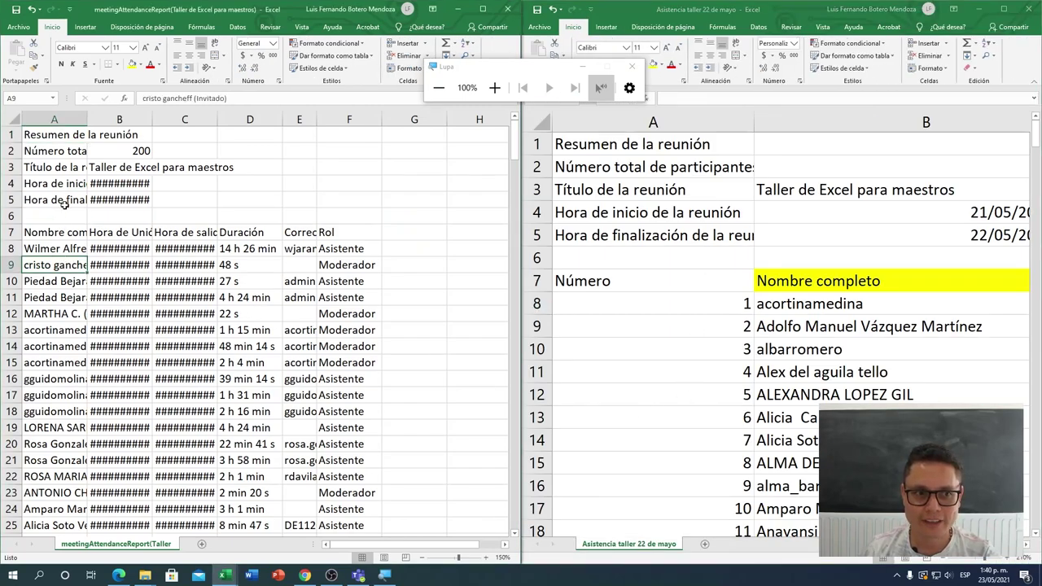
drag(62, 248, 52, 490)
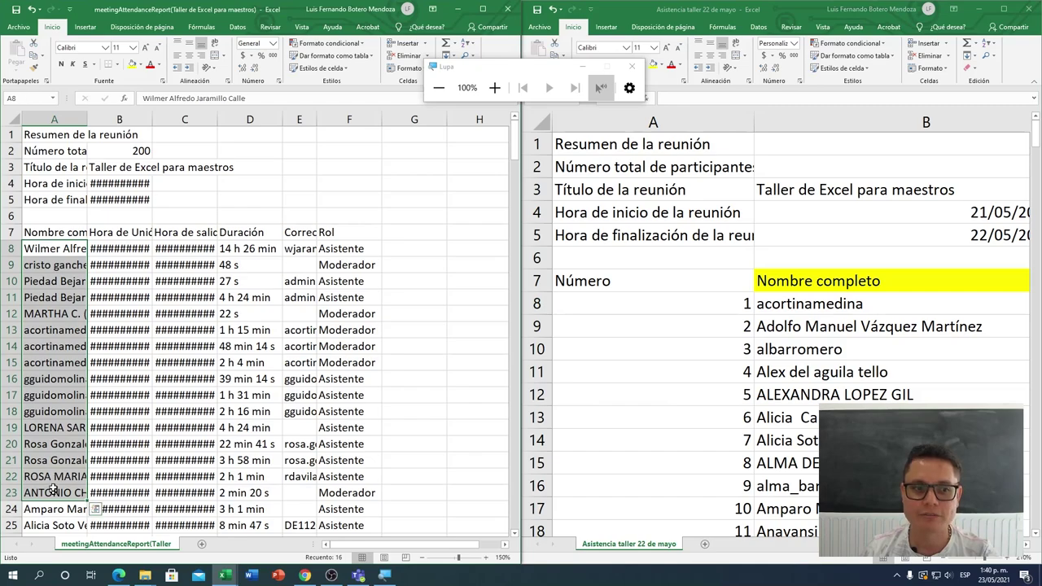
key(ctrl+c)
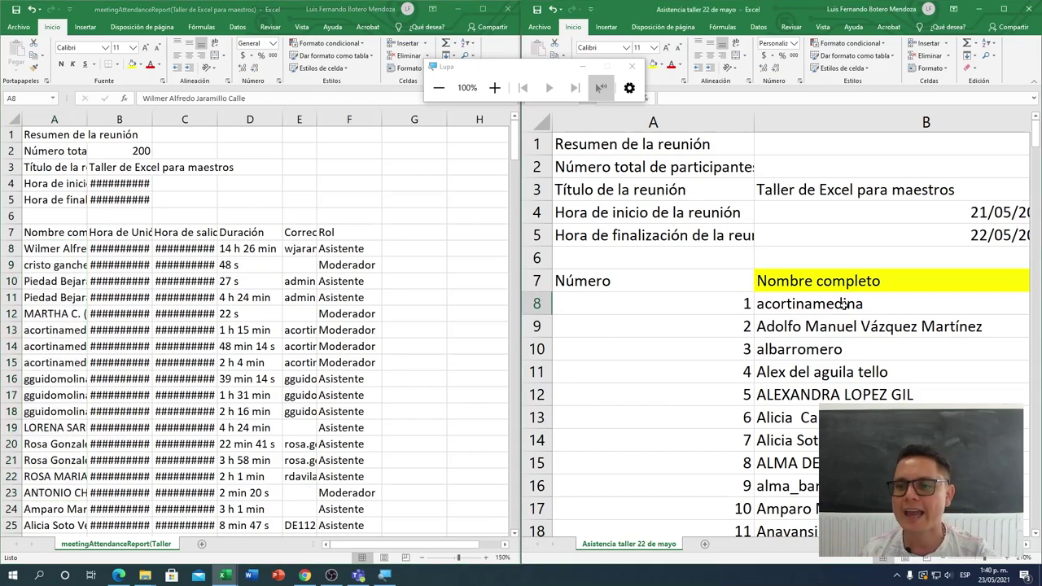
Select cell B8 in the Asistencia workbook and look through its finished name list.
click(844, 307)
scroll(968, 308, down, 1)
scroll(941, 299, down, 1)
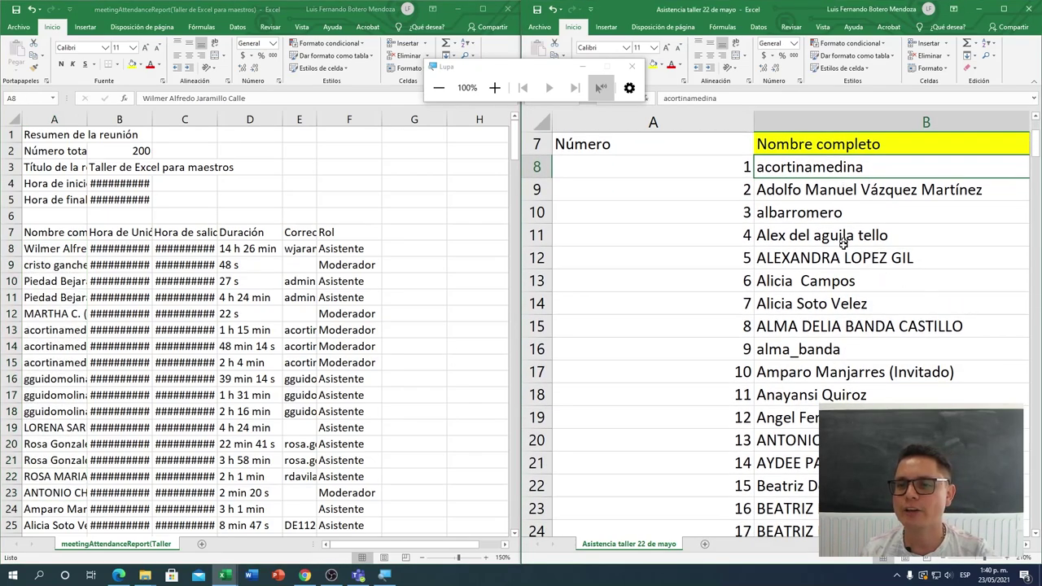
scroll(843, 242, down, 2)
scroll(843, 243, down, 1)
scroll(838, 268, up, 3)
scroll(836, 290, up, 2)
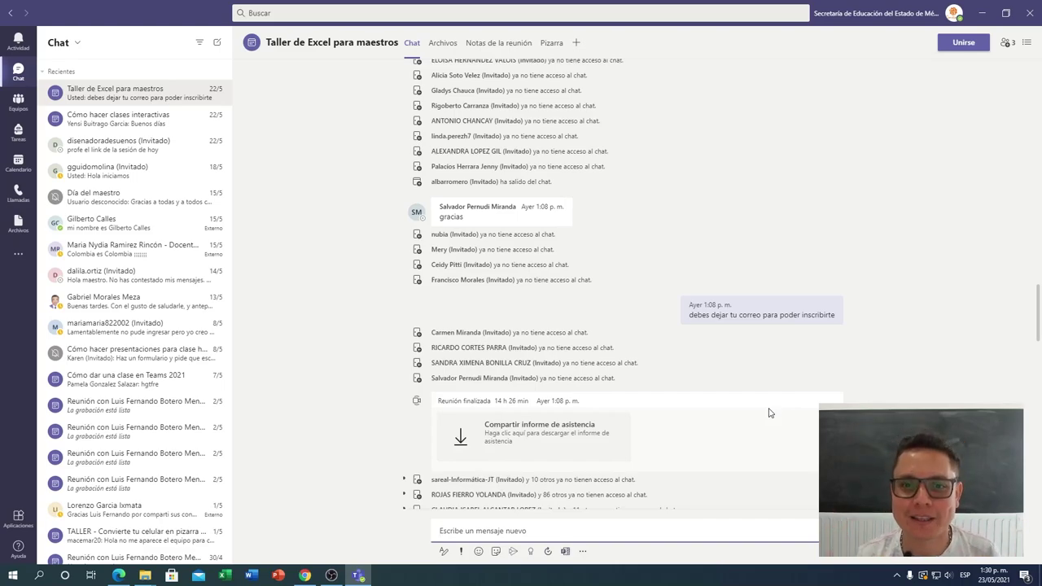
Download the meeting's attendance report from the Compartir informe de asistencia card and open File Explorer.
click(556, 442)
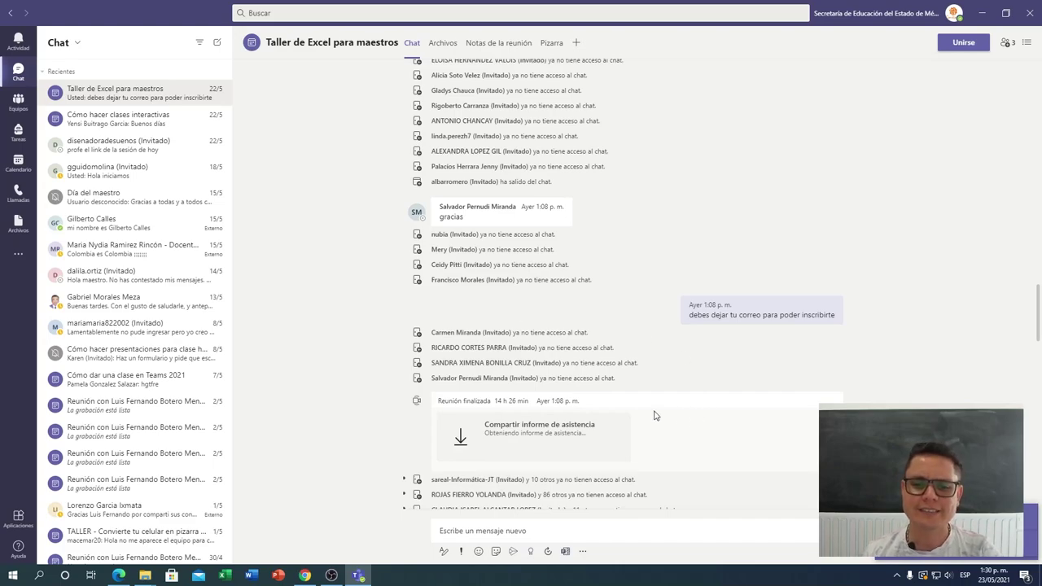
key(super+e)
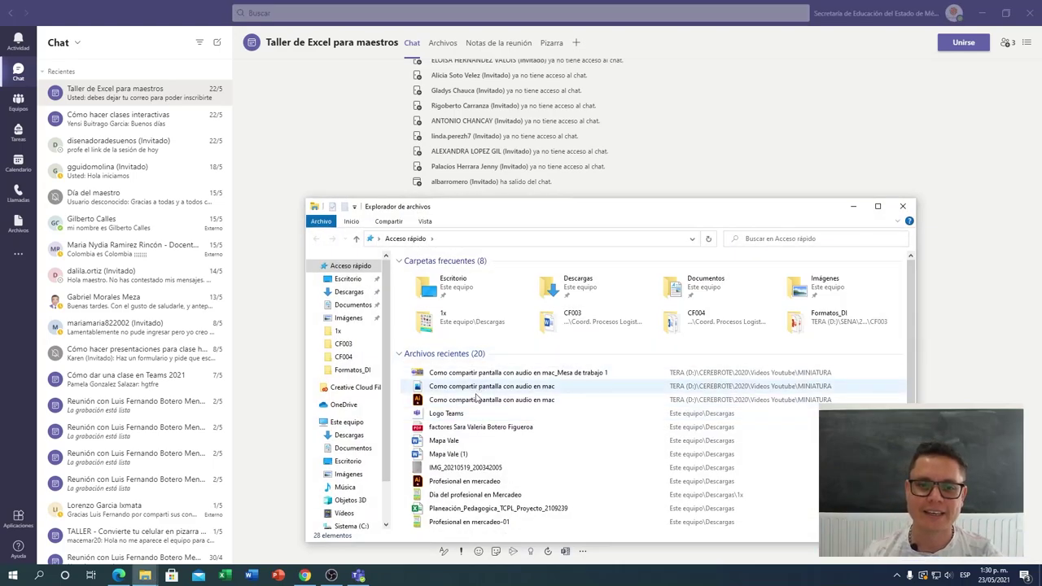
Open the meetingAttendanceReport workbook from the Descargas folder.
click(347, 279)
click(348, 291)
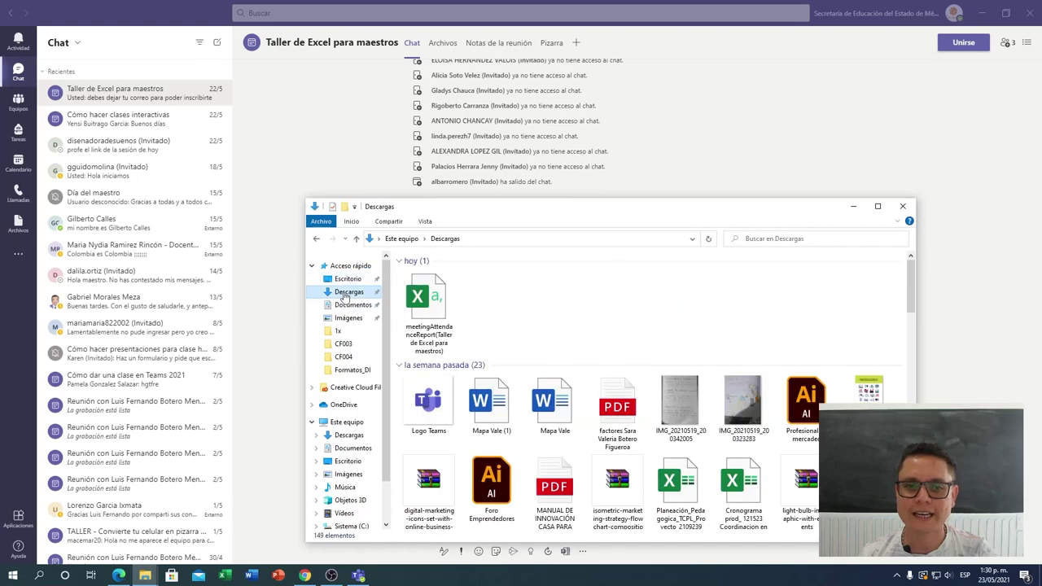
double_click(428, 319)
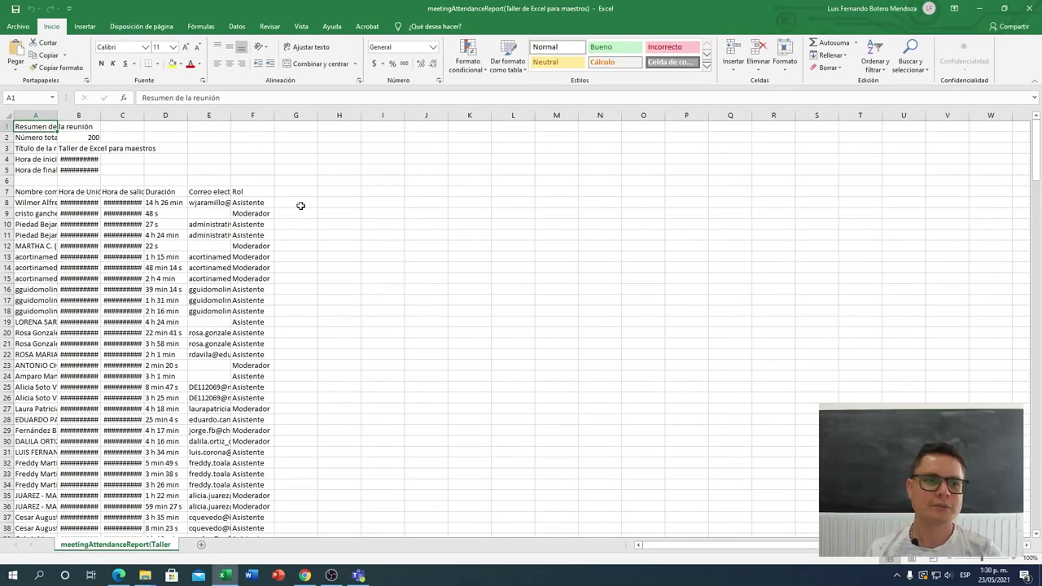
Autofit columns B, C and A to their contents and narrow column E.
double_click(100, 117)
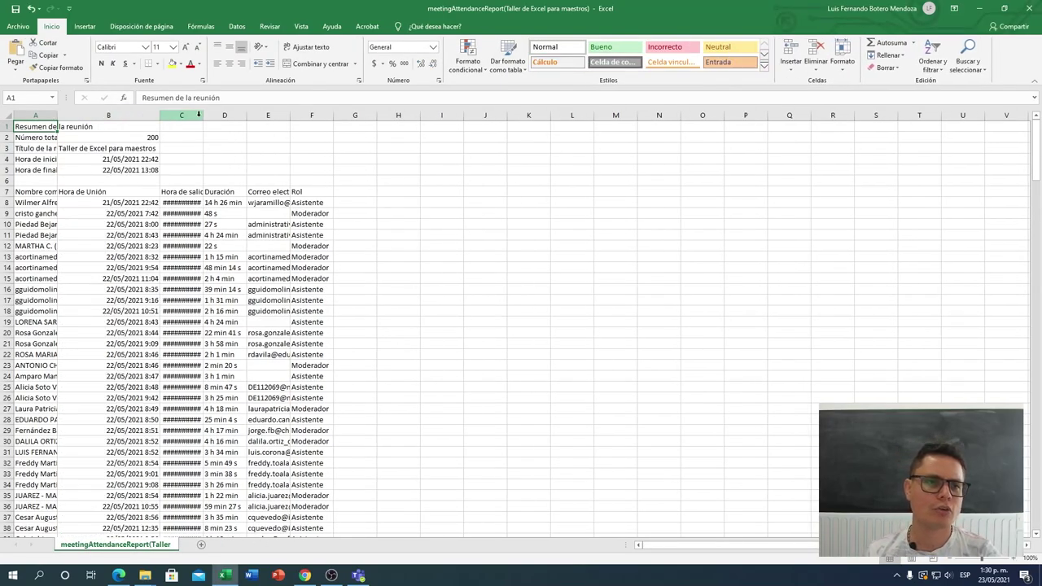
double_click(204, 116)
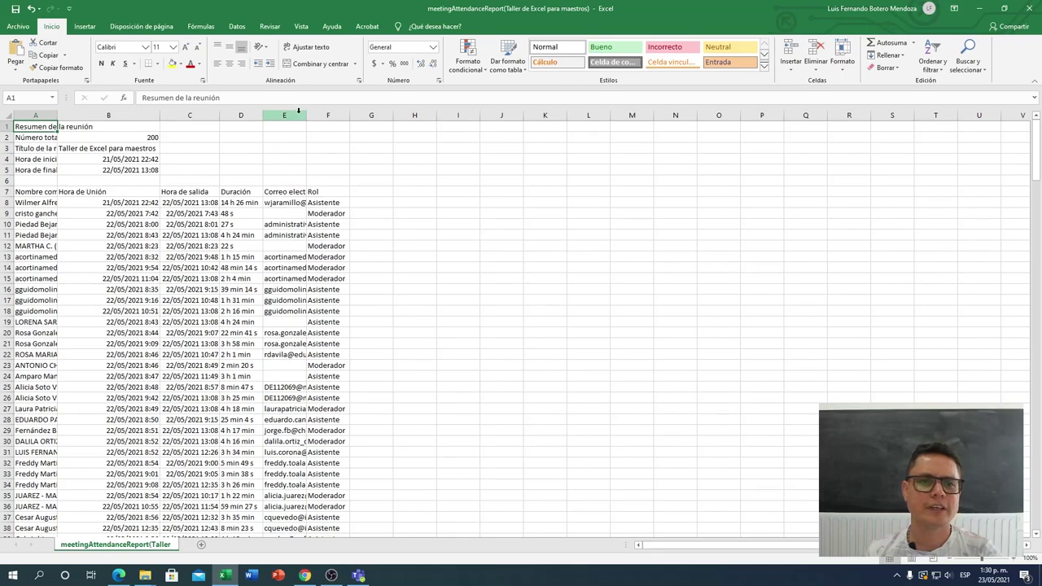
drag(306, 115, 285, 115)
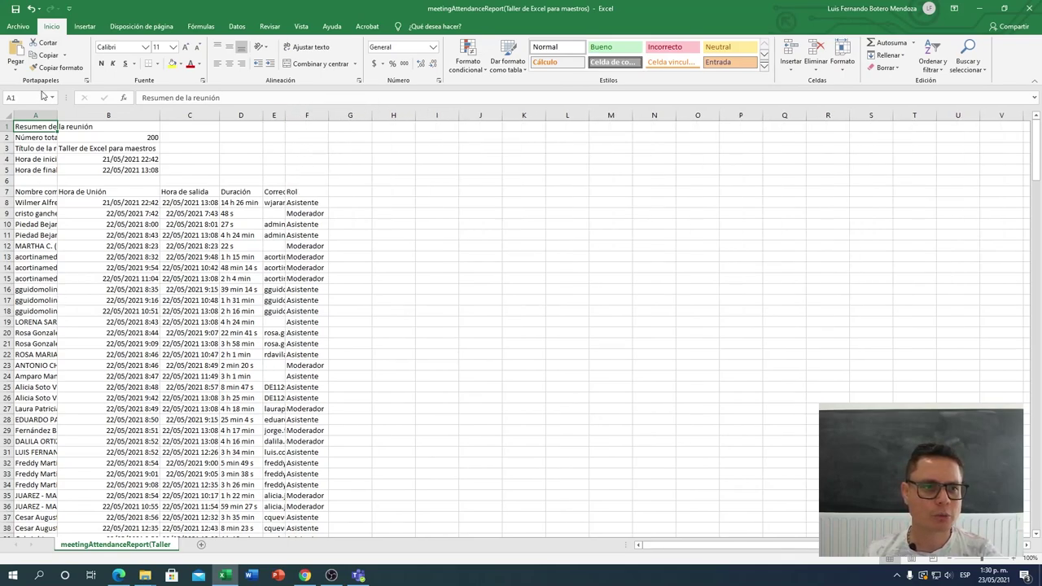
double_click(57, 115)
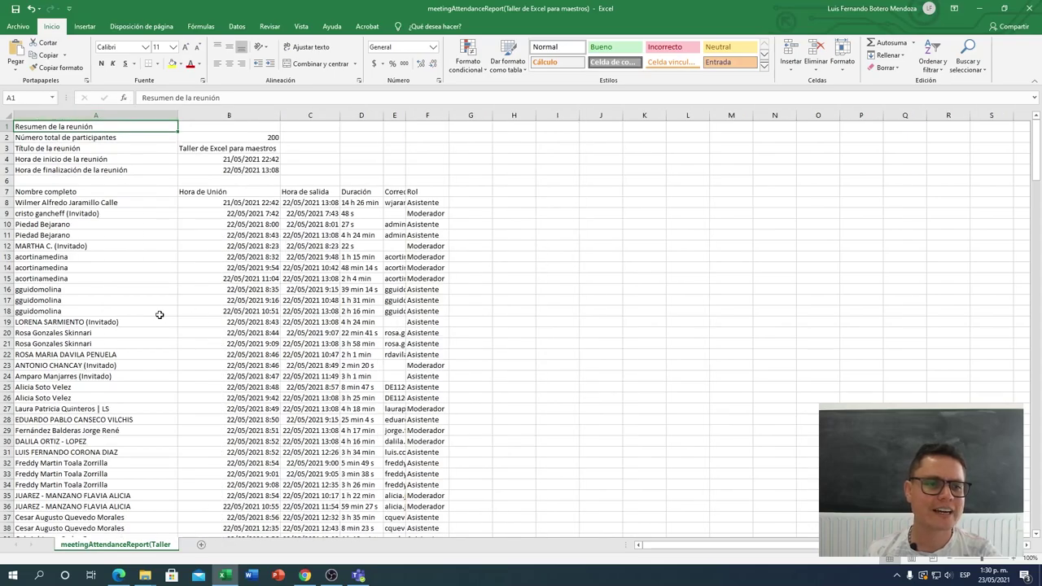
scroll(159, 314, down, 1)
scroll(160, 314, down, 1)
scroll(159, 315, down, 3)
scroll(159, 314, down, 1)
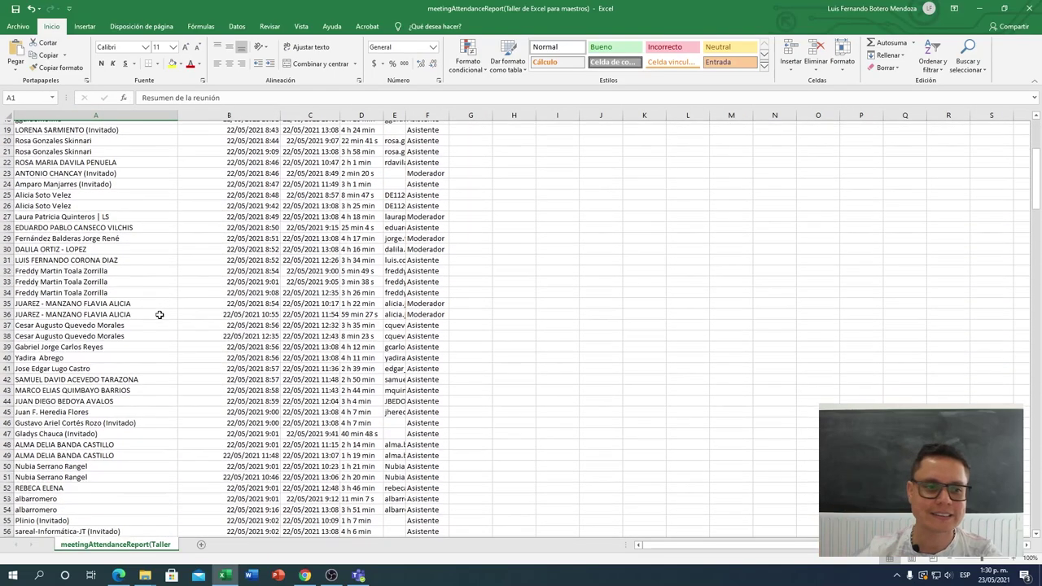
scroll(160, 314, down, 1)
scroll(159, 314, down, 1)
scroll(159, 314, up, 6)
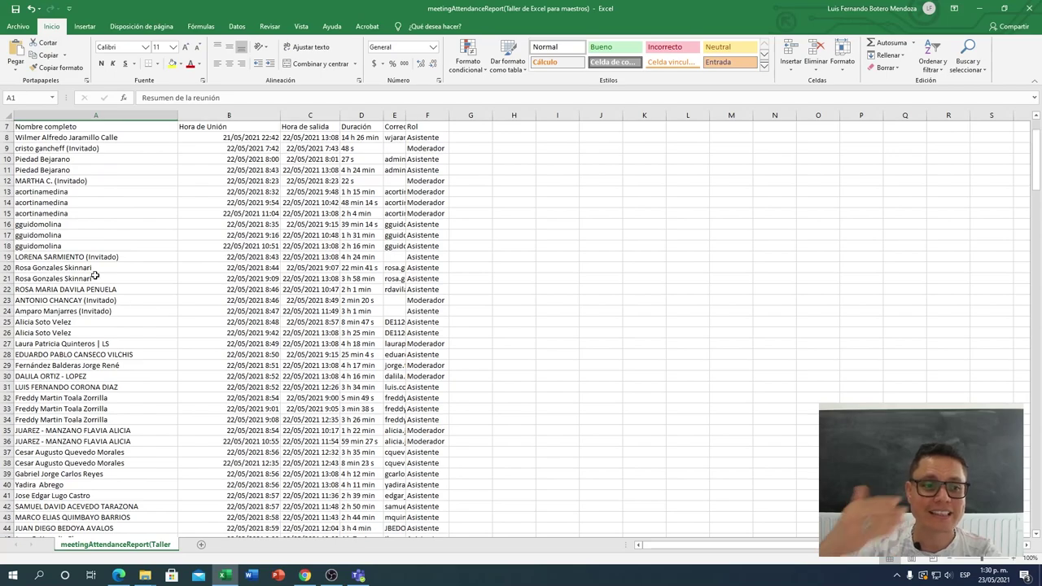
drag(63, 194, 346, 241)
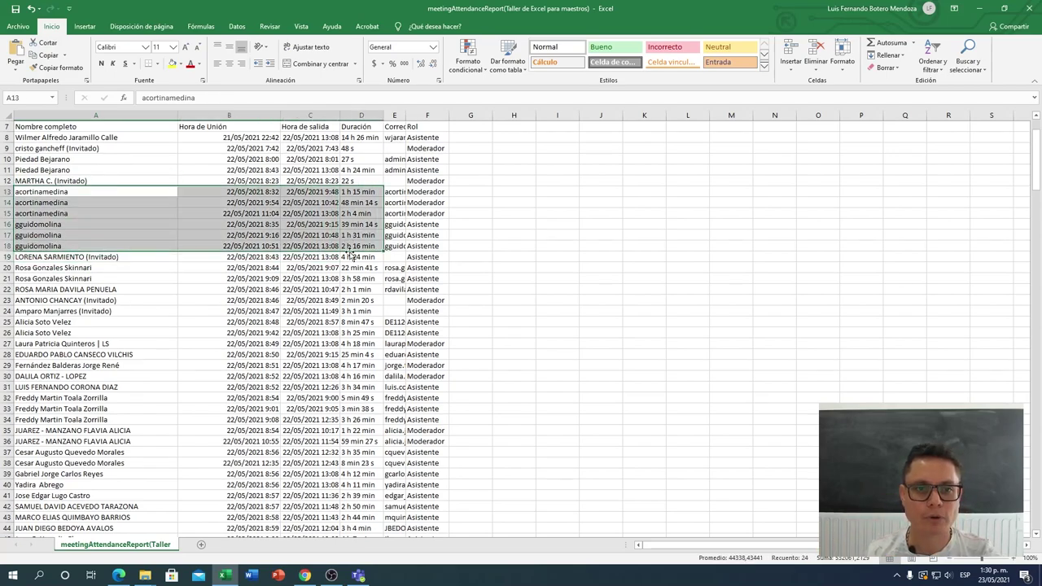
scroll(354, 275, up, 2)
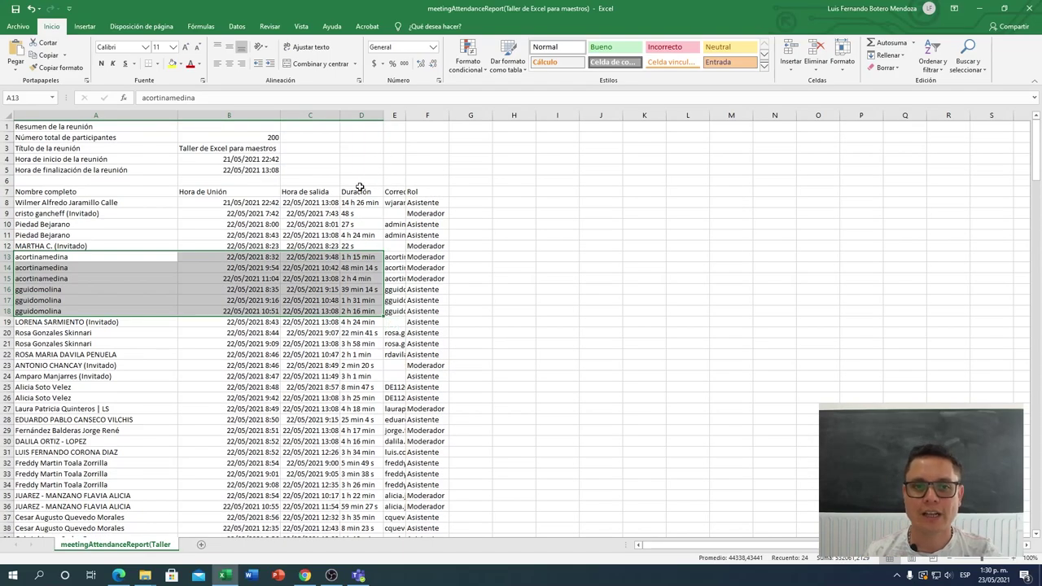
scroll(358, 279, down, 3)
scroll(358, 279, down, 3)
scroll(358, 279, down, 3)
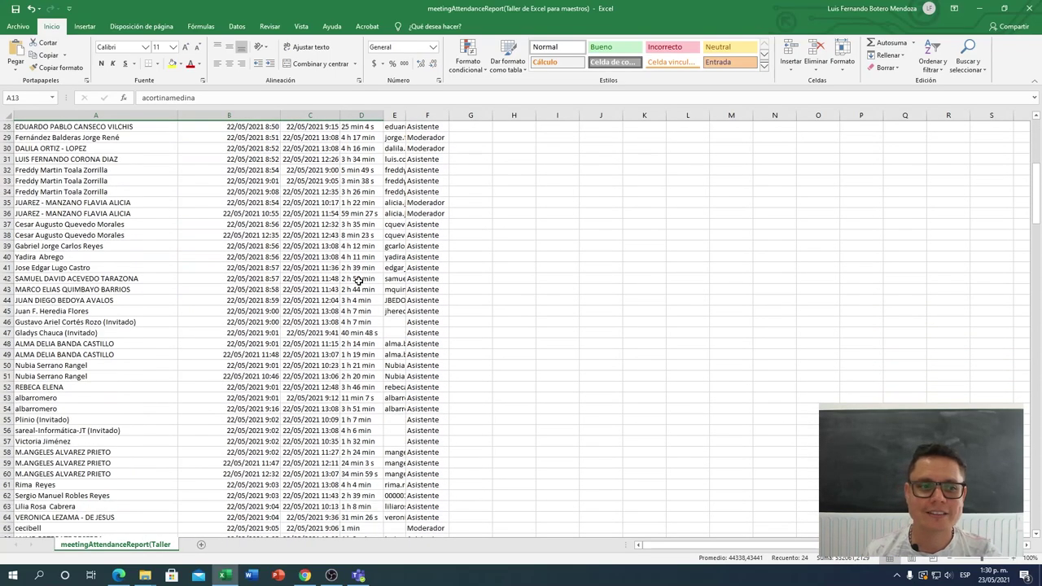
scroll(358, 279, down, 7)
scroll(358, 280, down, 4)
scroll(358, 280, down, 4)
scroll(358, 280, down, 5)
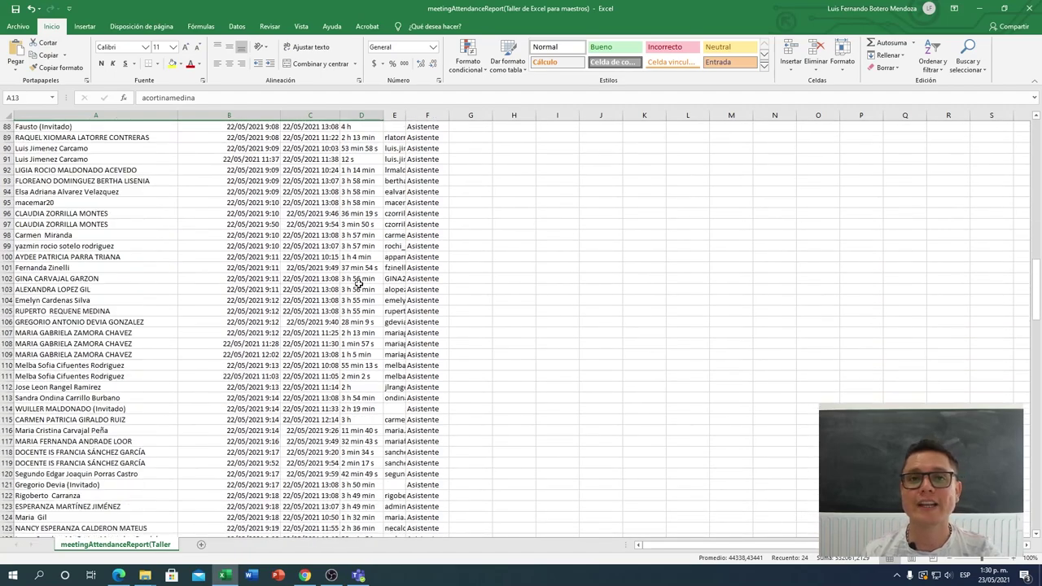
scroll(358, 280, down, 4)
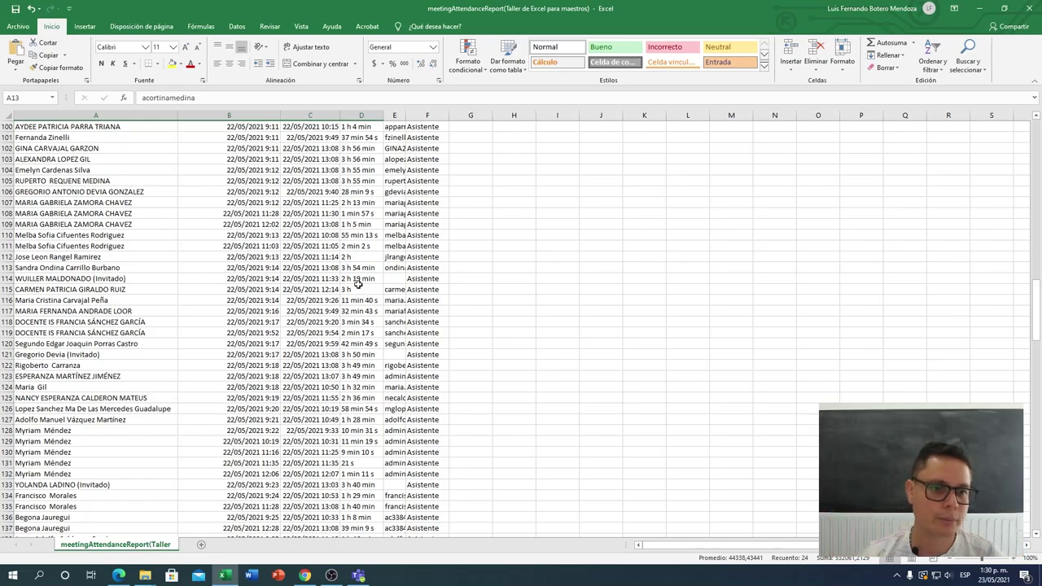
scroll(358, 283, down, 2)
scroll(333, 319, down, 4)
scroll(333, 319, down, 6)
scroll(333, 319, down, 6)
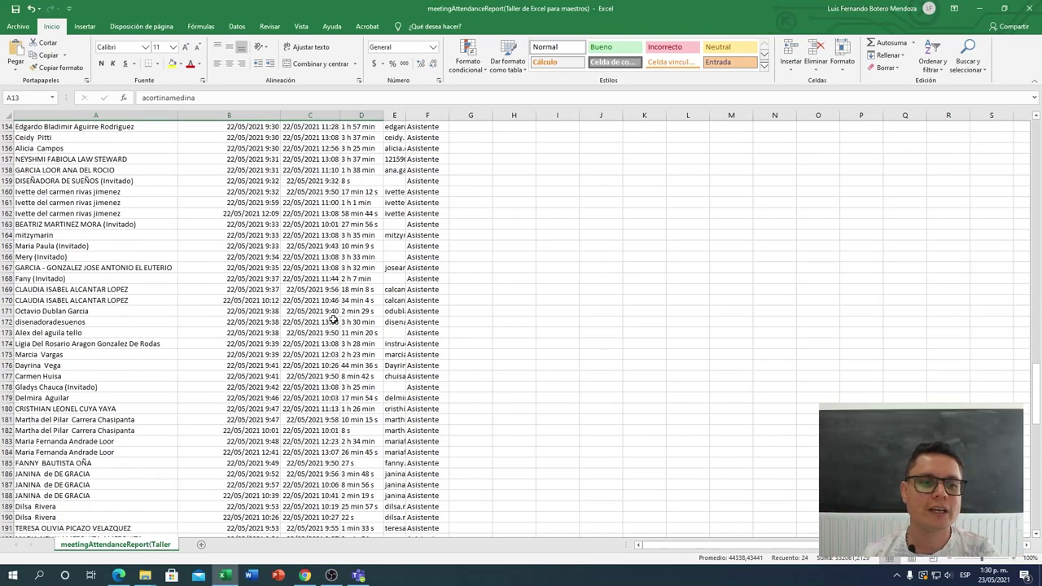
scroll(333, 319, down, 6)
scroll(333, 319, down, 7)
scroll(332, 320, down, 7)
scroll(333, 320, down, 6)
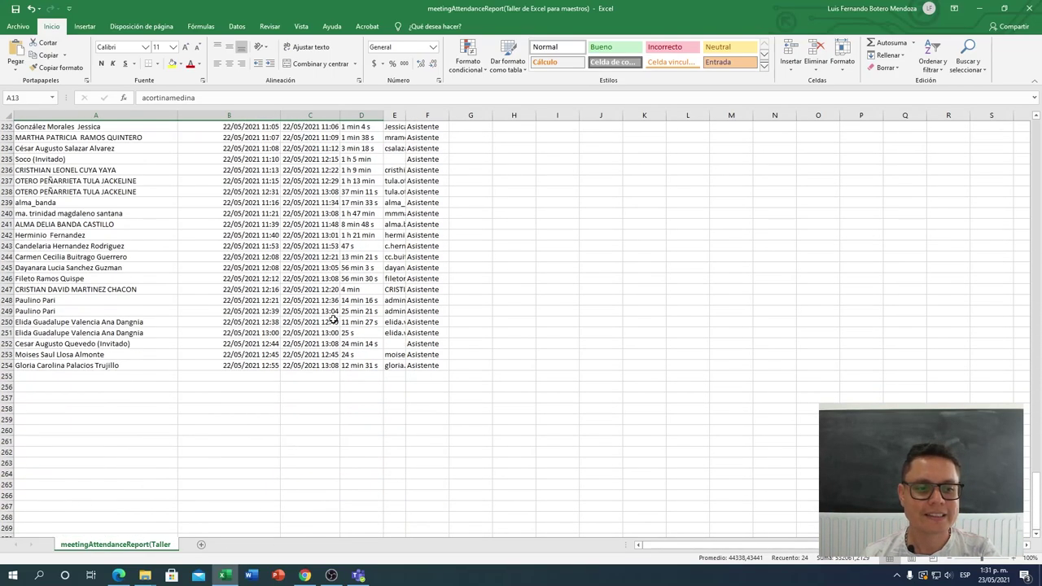
click(25, 366)
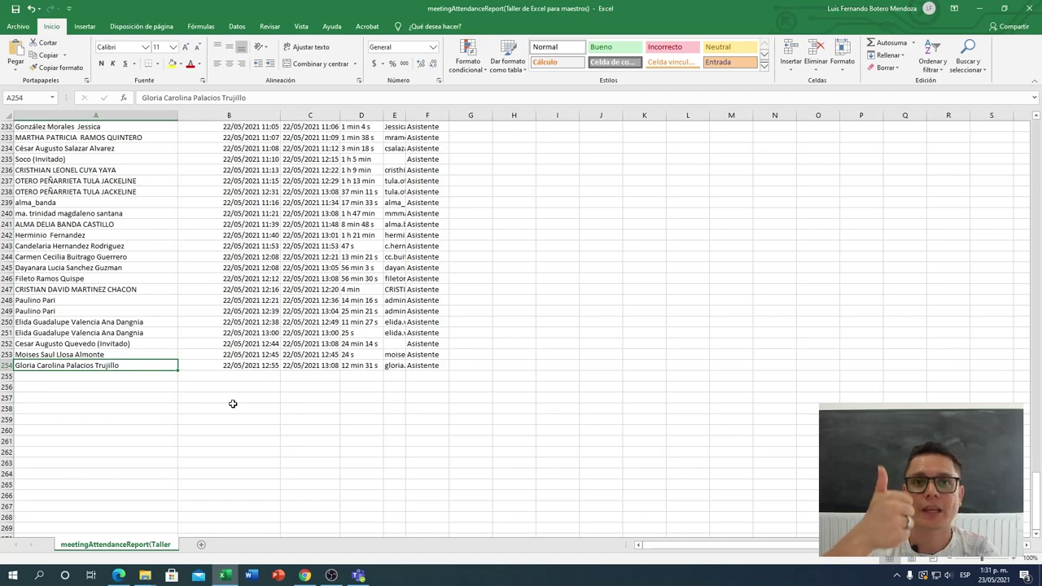
scroll(233, 404, up, 7)
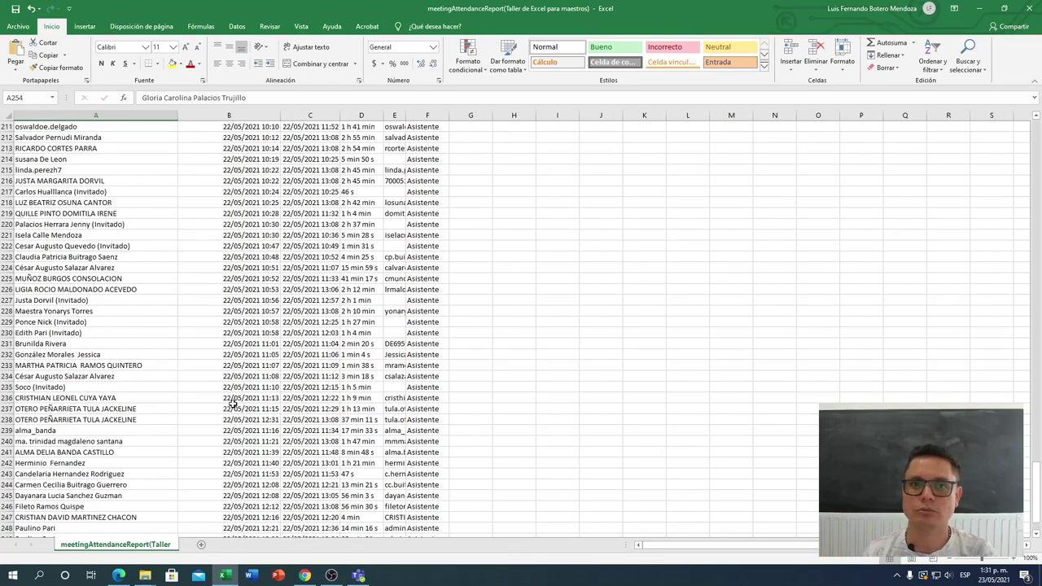
scroll(232, 403, up, 15)
scroll(233, 404, up, 10)
scroll(232, 404, up, 10)
scroll(233, 403, up, 8)
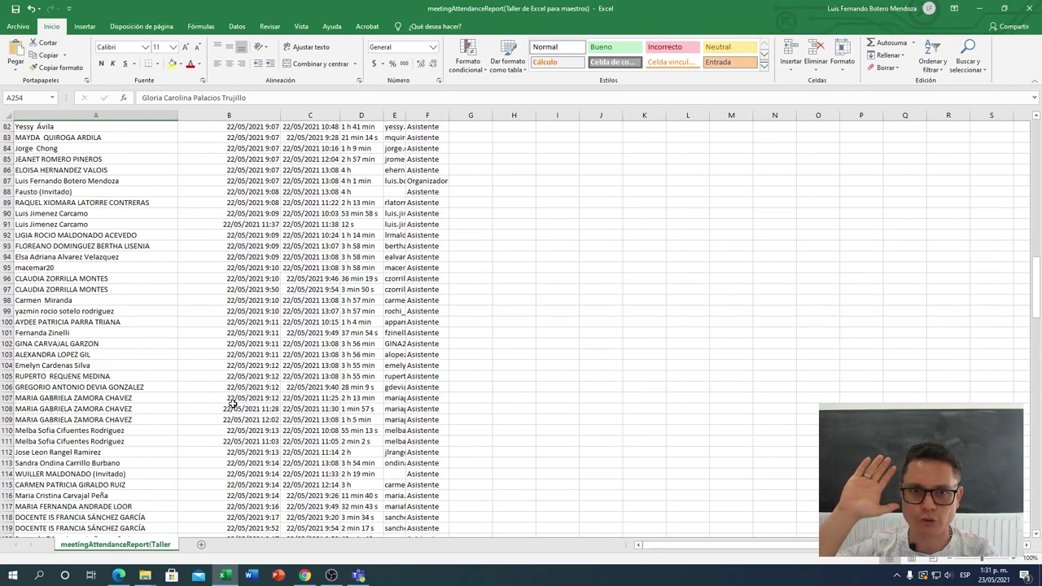
scroll(233, 404, up, 10)
scroll(233, 404, up, 13)
scroll(233, 404, up, 3)
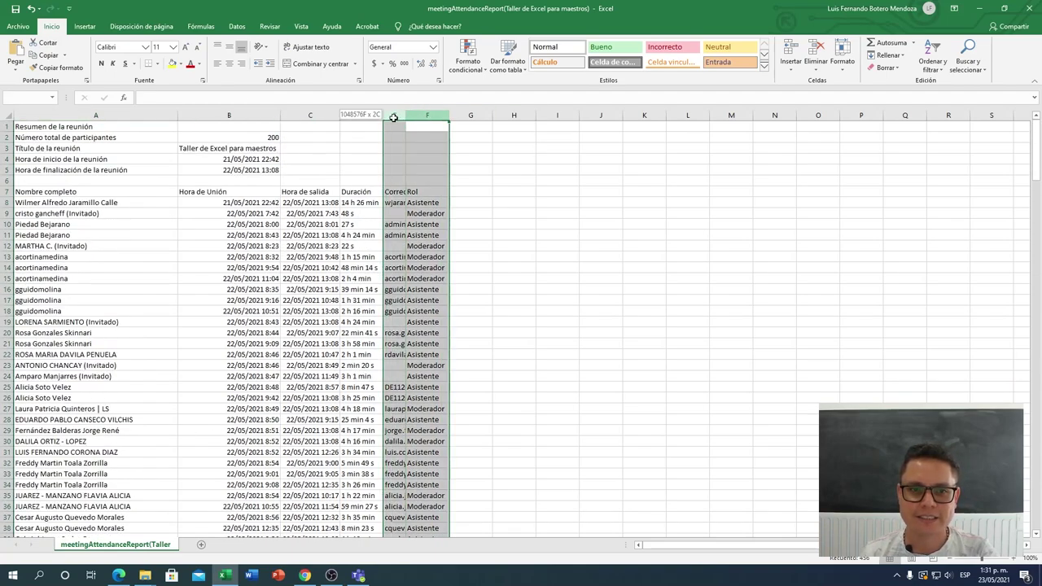
Clear the duration, email and role columns D:F and the leave-time column C.
drag(420, 114, 362, 114)
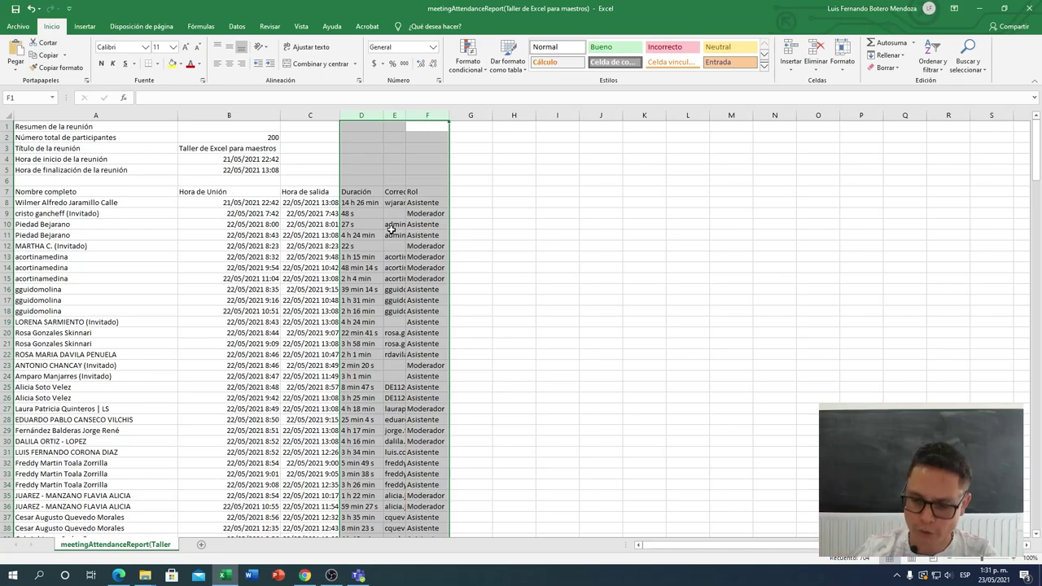
key(Delete)
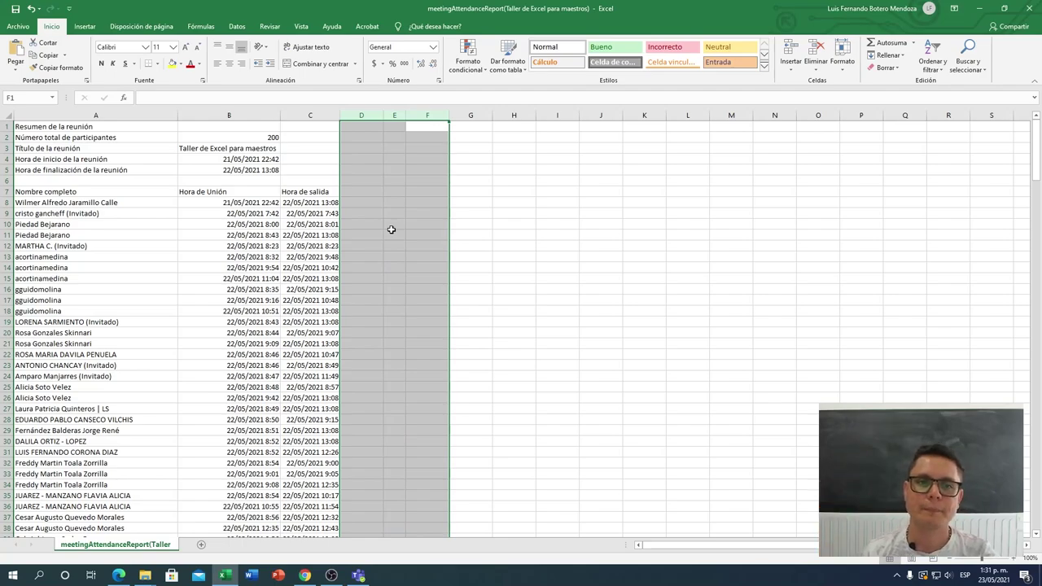
click(326, 202)
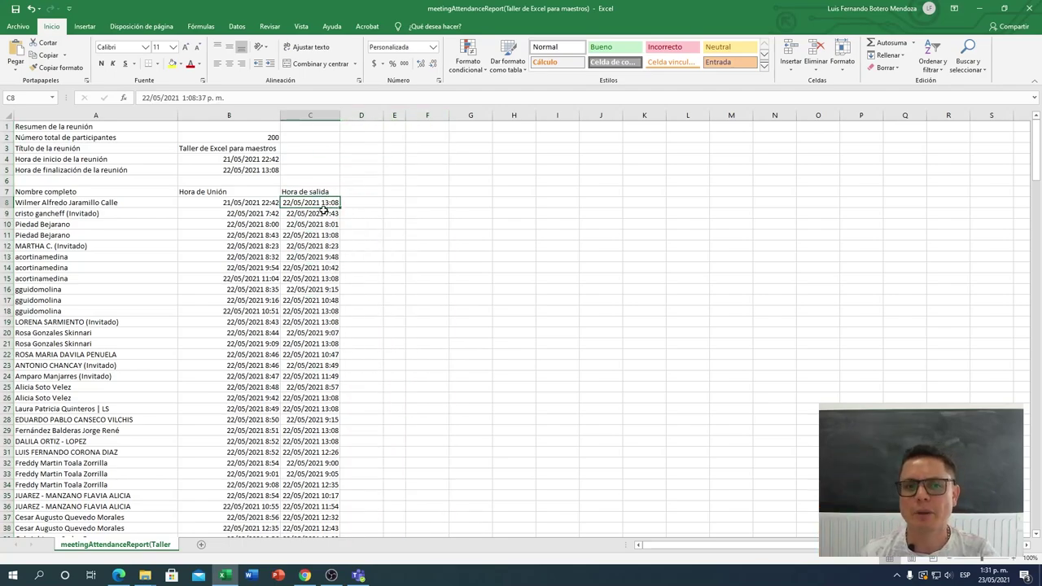
click(323, 117)
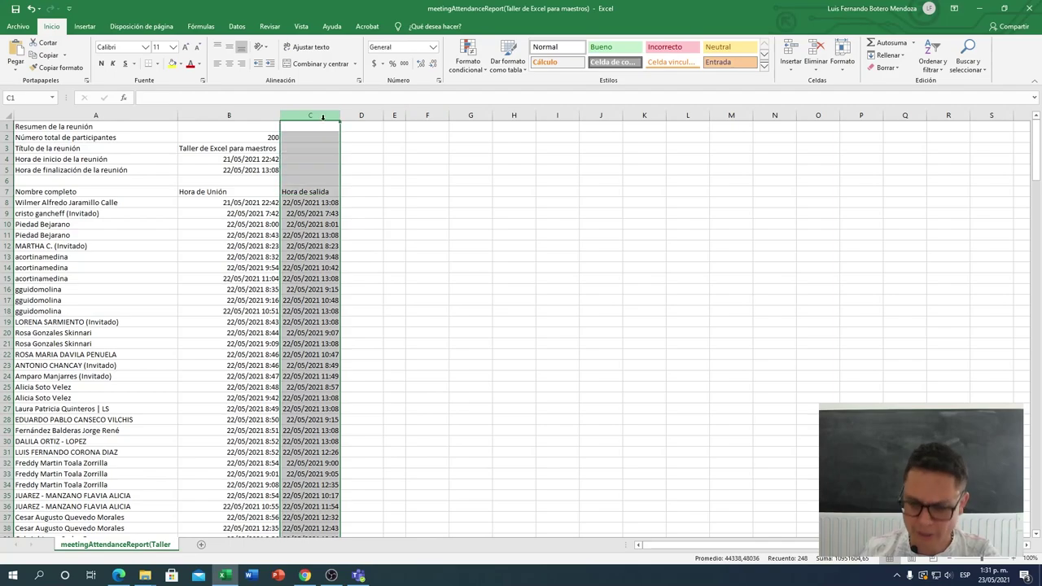
key(Delete)
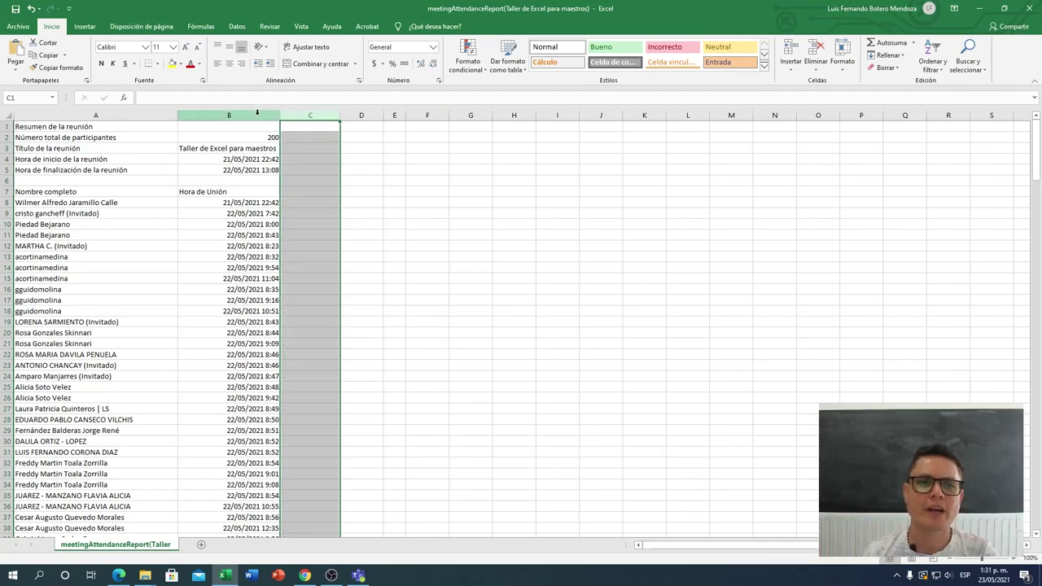
Clear the join times in range B7:B254.
click(258, 115)
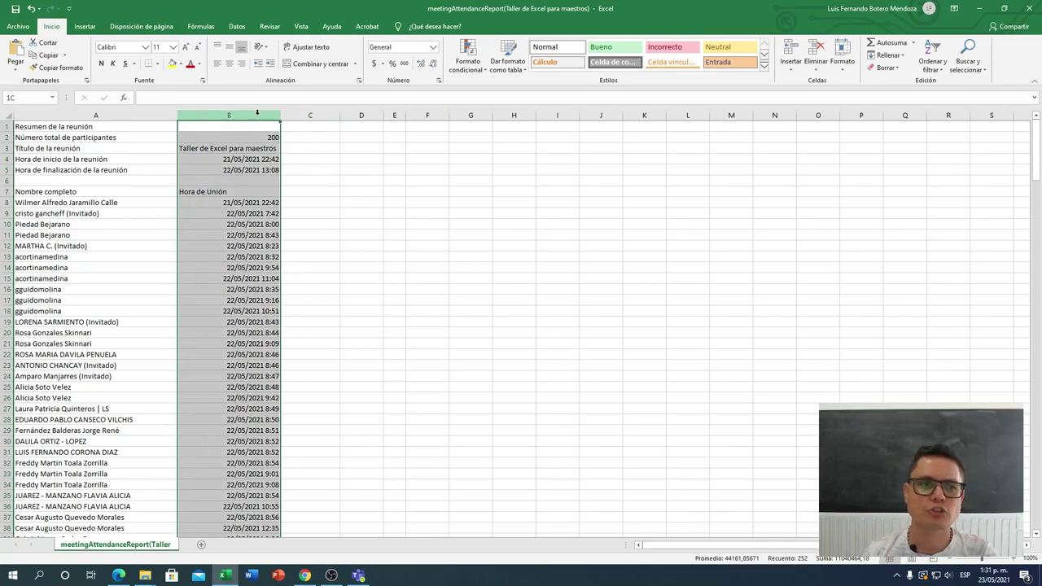
click(264, 245)
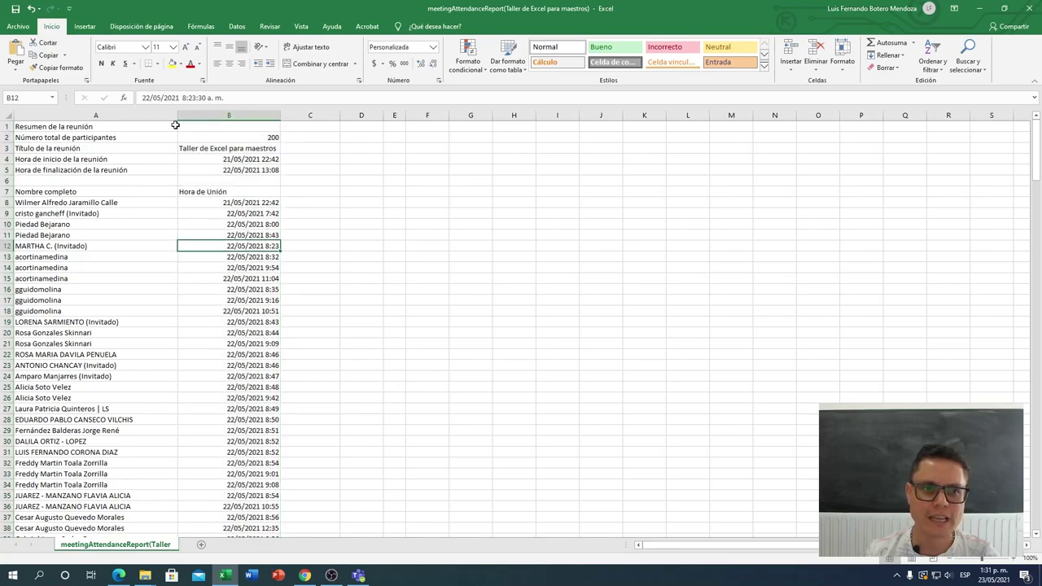
click(136, 203)
click(255, 194)
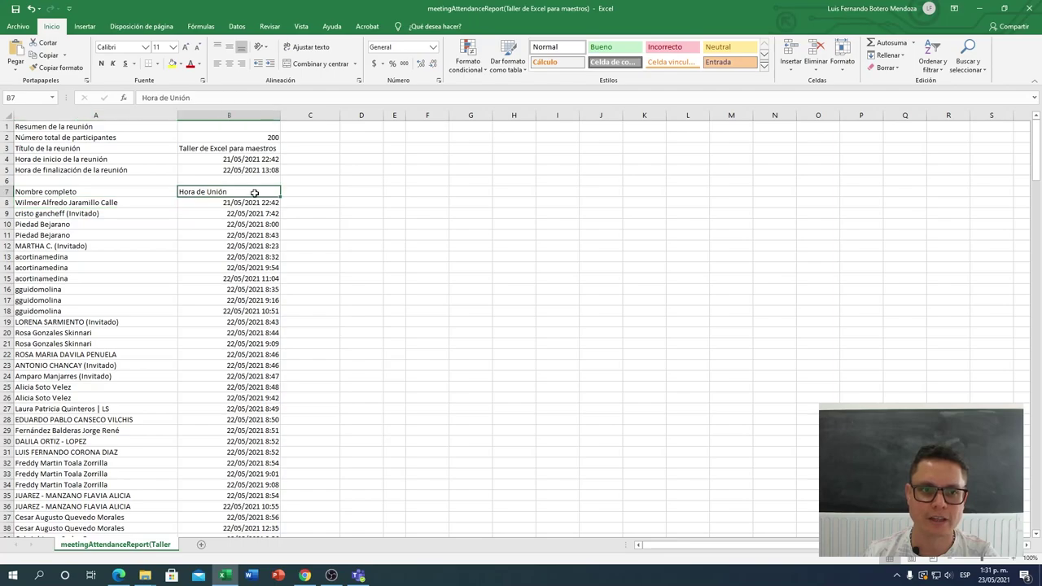
scroll(255, 194, down, 6)
scroll(255, 194, down, 11)
scroll(255, 194, down, 14)
scroll(255, 194, down, 11)
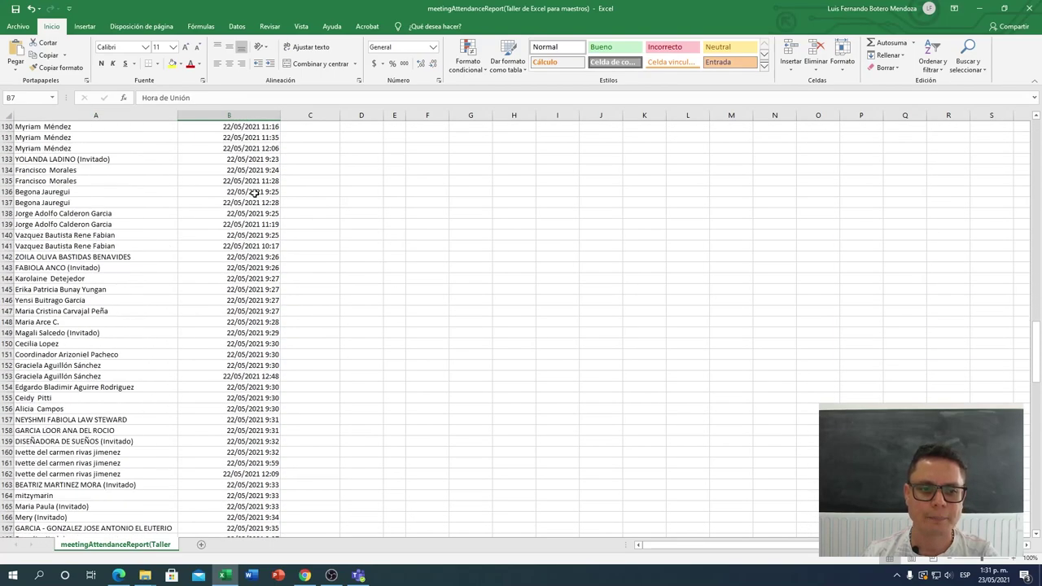
scroll(255, 193, down, 11)
scroll(255, 194, down, 11)
scroll(247, 267, down, 11)
scroll(240, 285, down, 5)
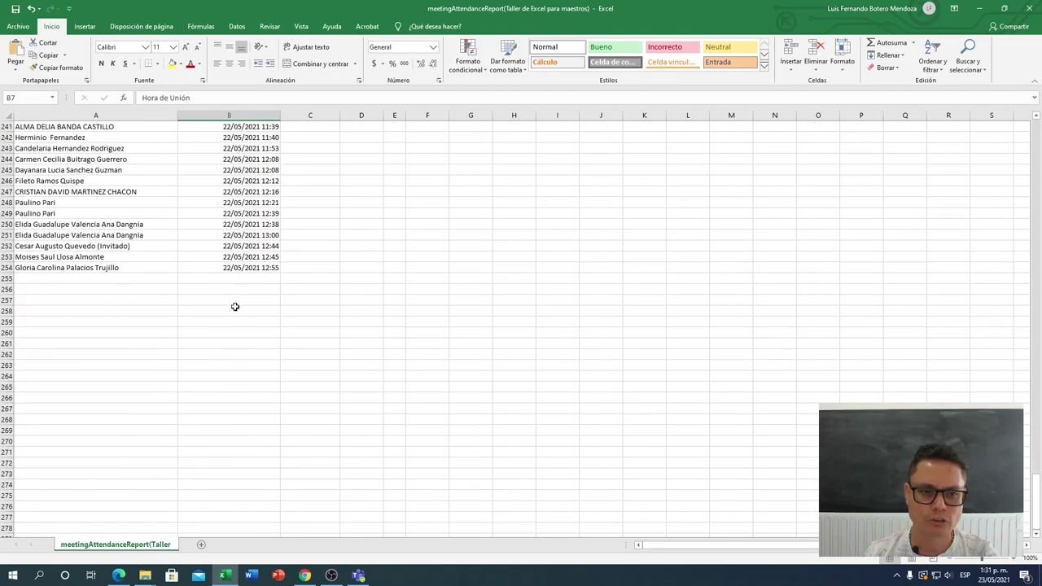
shift+click(241, 271)
key(Delete)
key(ctrl+BackSpace)
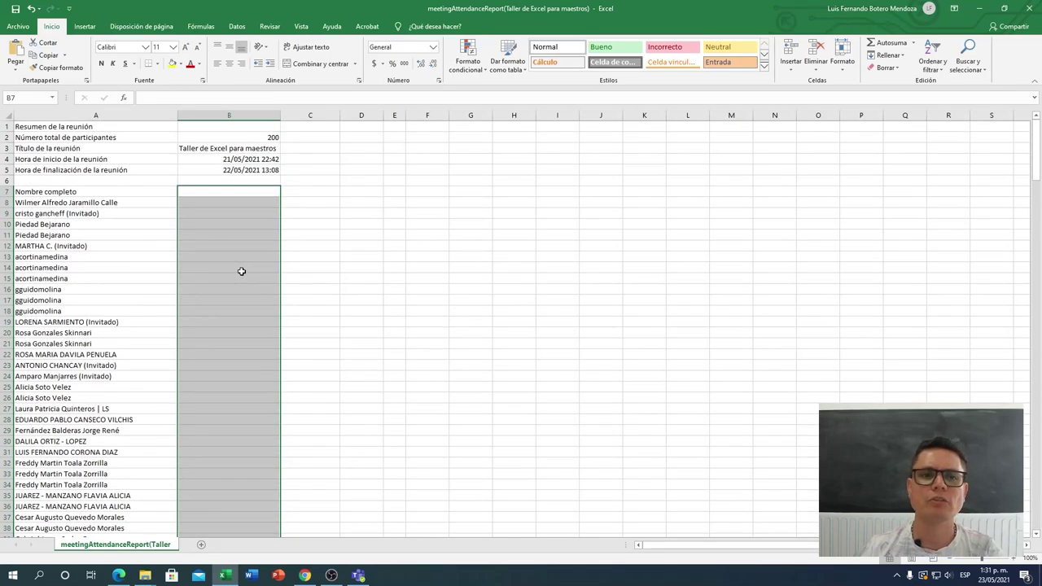
click(356, 271)
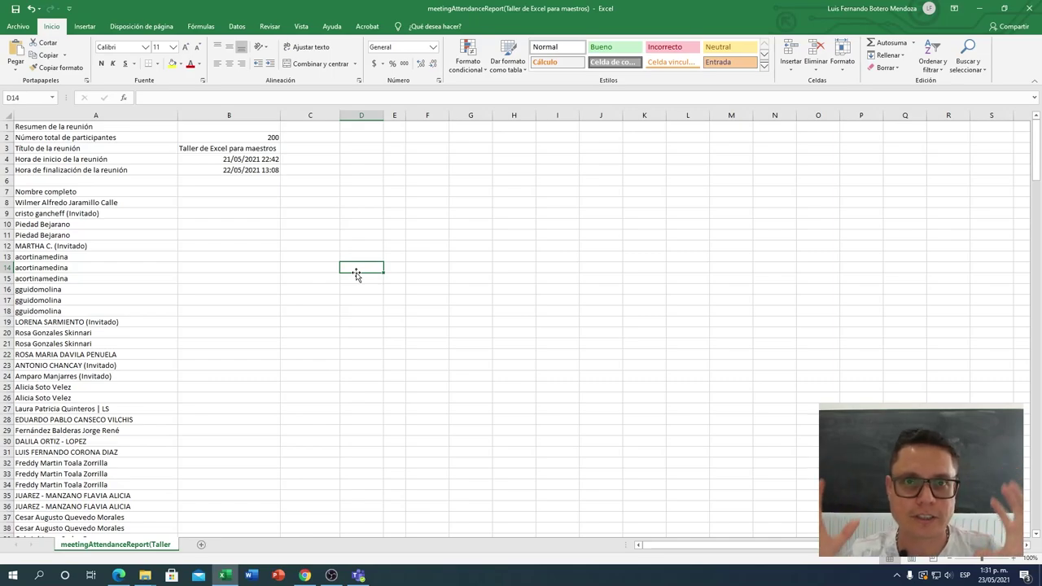
Fill the Nombre completo header cell A7 with yellow.
click(61, 191)
click(171, 64)
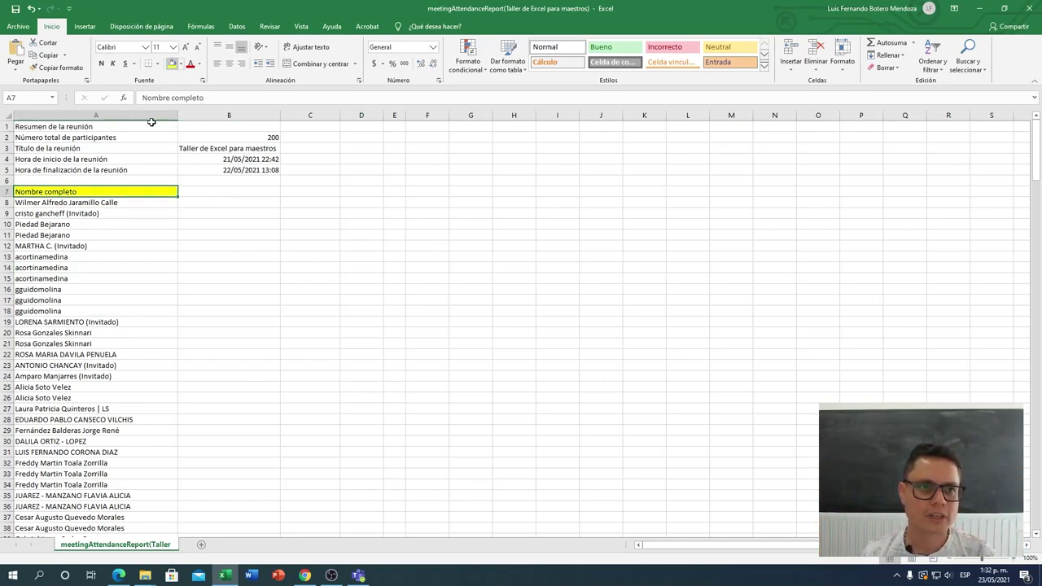
click(88, 202)
scroll(154, 233, down, 4)
scroll(155, 236, up, 3)
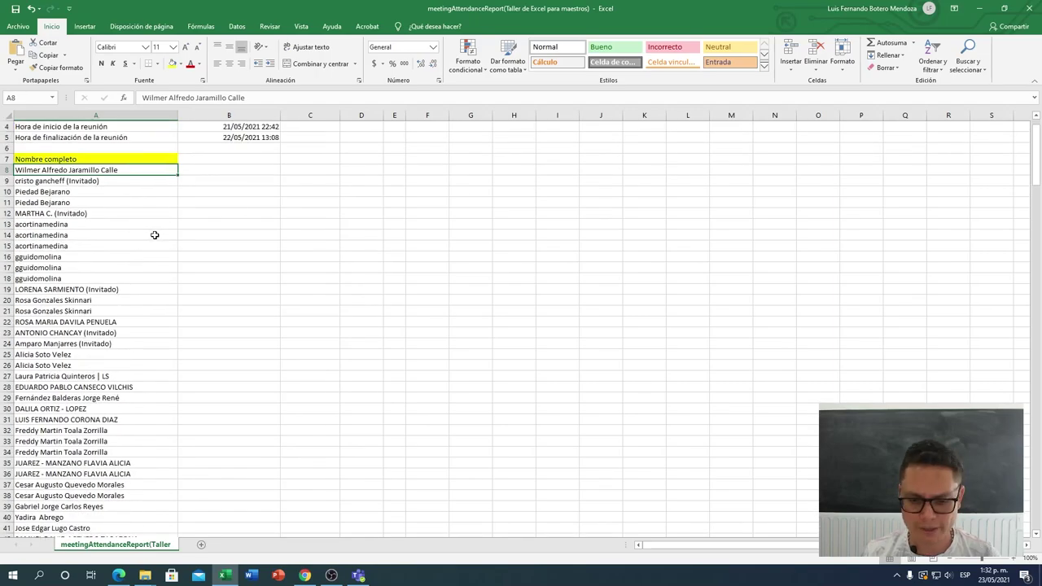
key(ctrl+d)
key(ctrl+z)
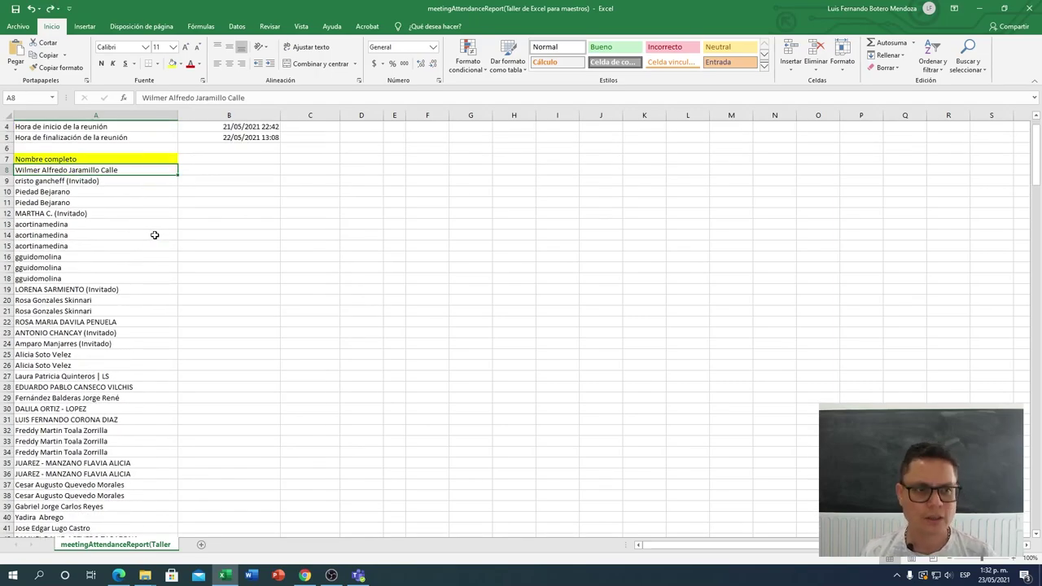
Select the participant names in A8:A254.
scroll(154, 235, down, 3)
scroll(155, 235, down, 8)
scroll(155, 235, down, 6)
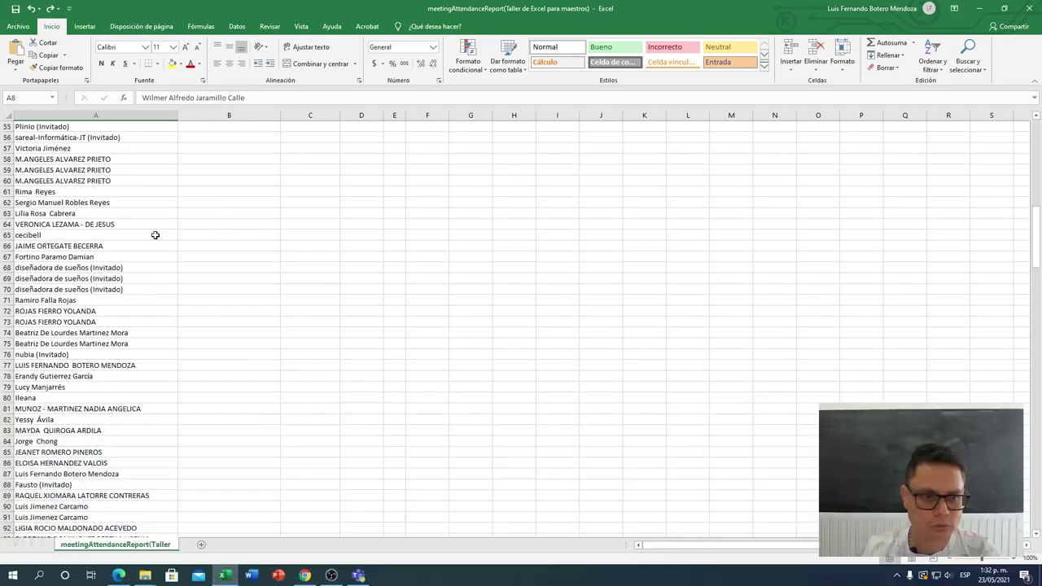
scroll(155, 235, down, 13)
scroll(154, 234, down, 9)
scroll(155, 235, down, 11)
scroll(153, 236, down, 11)
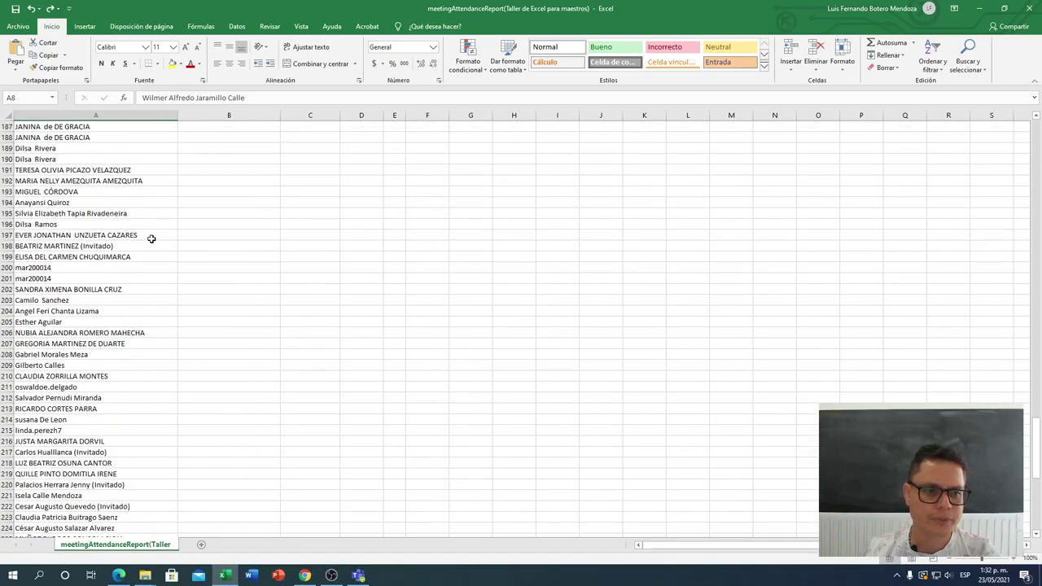
scroll(151, 238, down, 12)
scroll(152, 238, down, 6)
shift+click(145, 267)
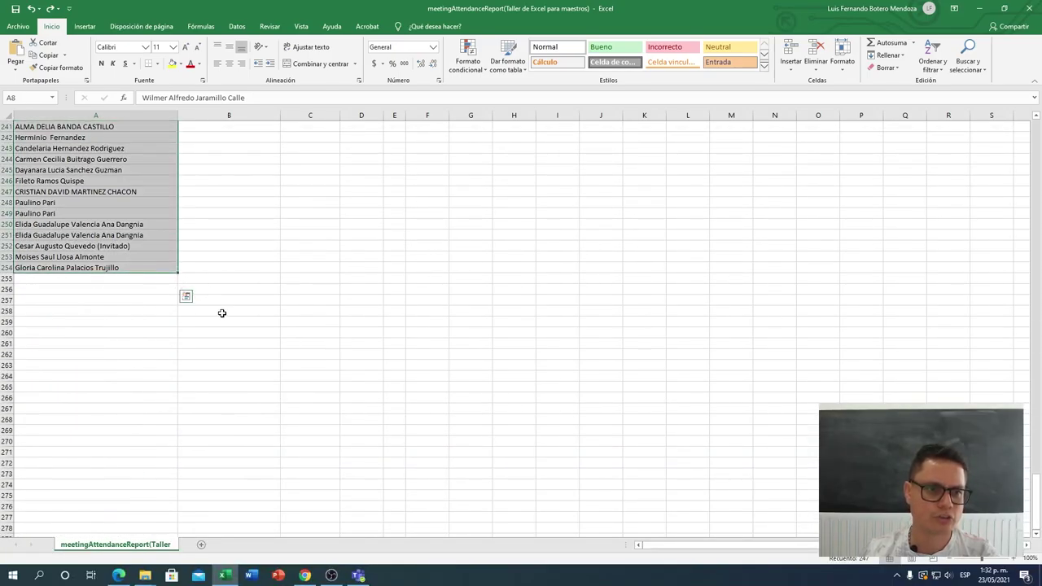
scroll(161, 291, up, 10)
scroll(160, 295, up, 10)
scroll(159, 301, up, 10)
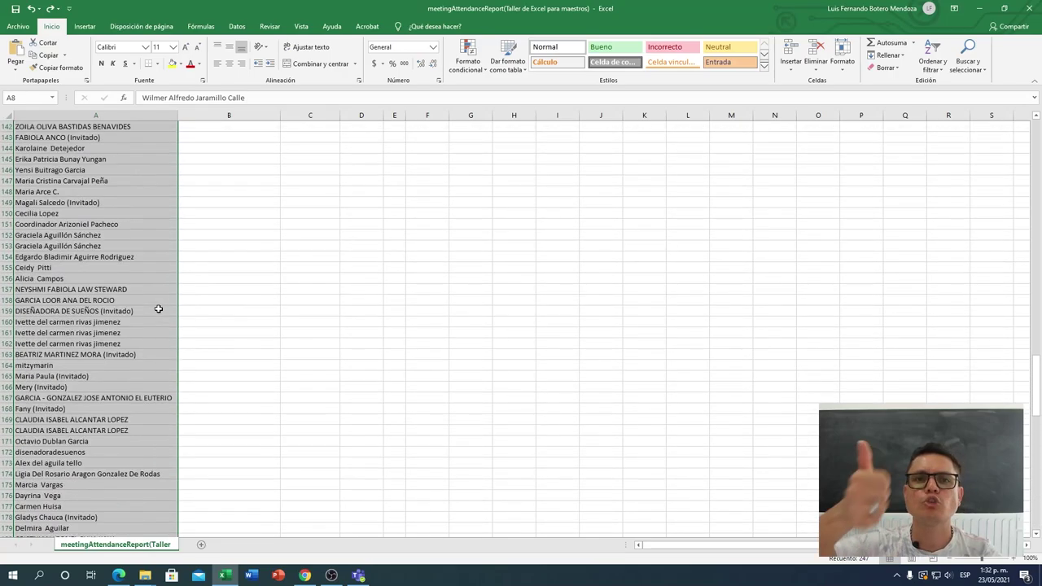
scroll(158, 308, up, 10)
scroll(159, 309, up, 10)
scroll(159, 310, up, 10)
scroll(159, 309, up, 10)
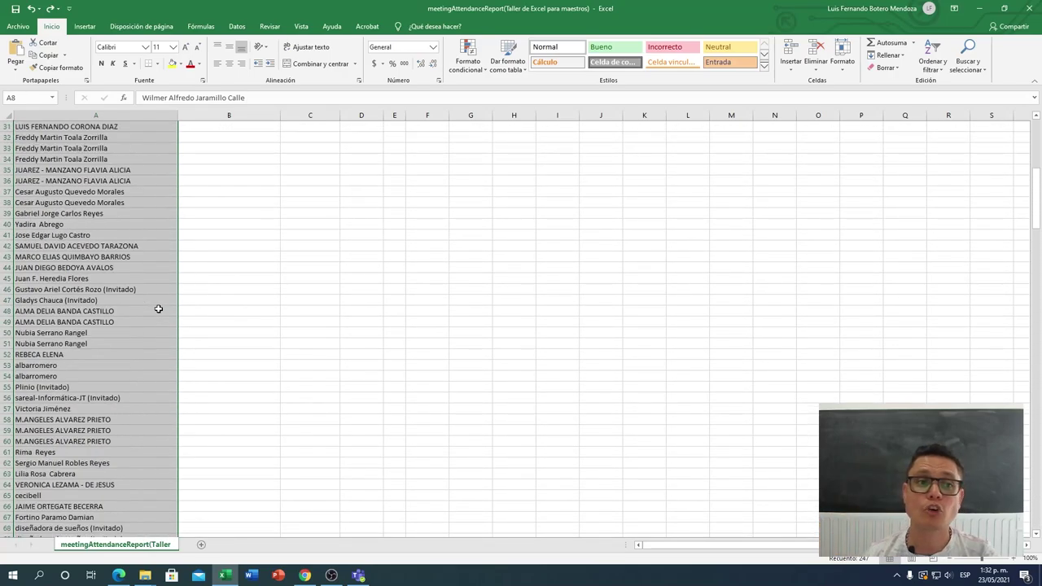
scroll(159, 310, up, 10)
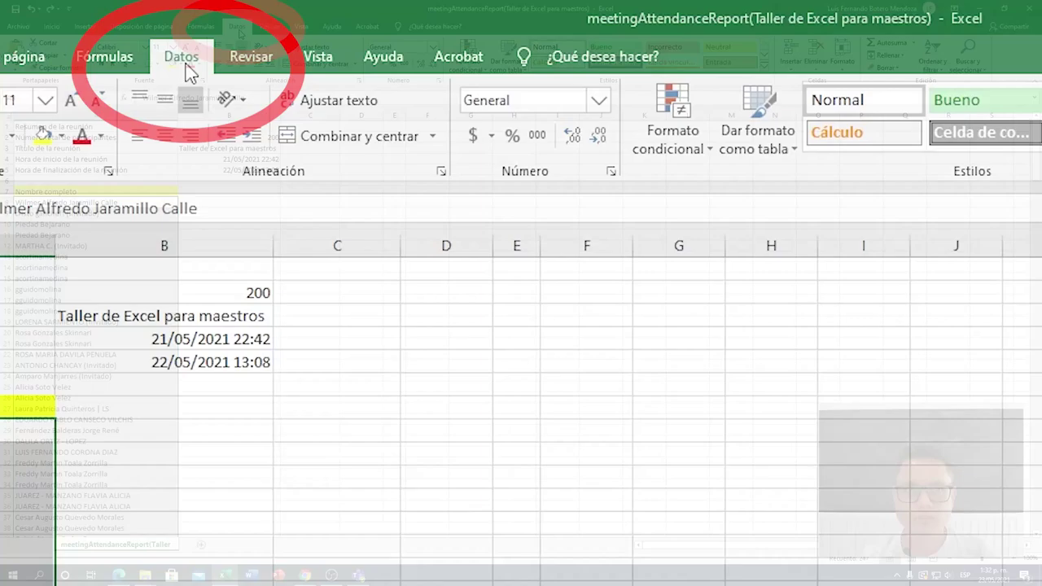
Open Quitar duplicados from the Datos tab for the name list.
click(239, 33)
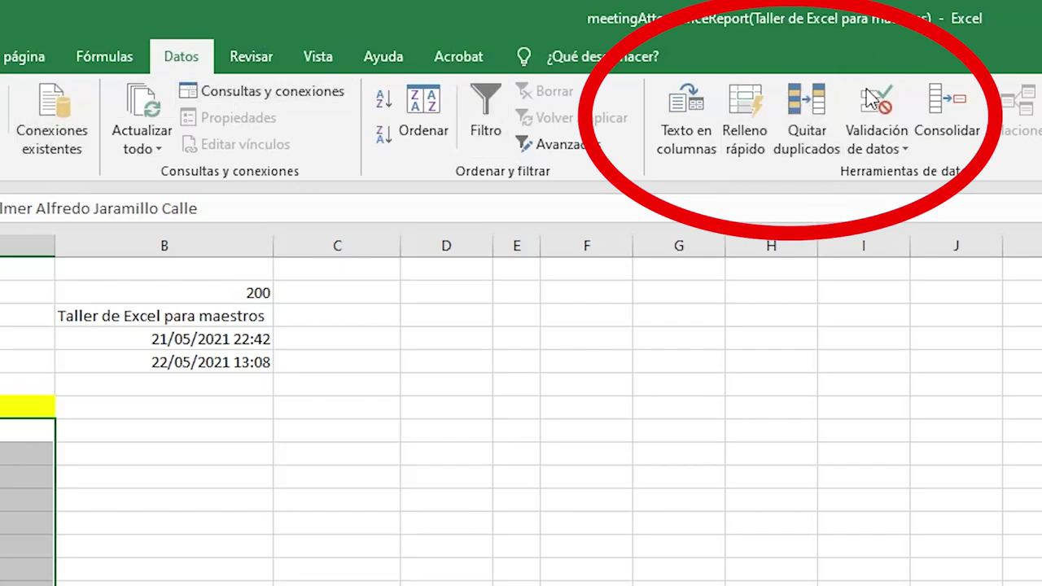
click(810, 114)
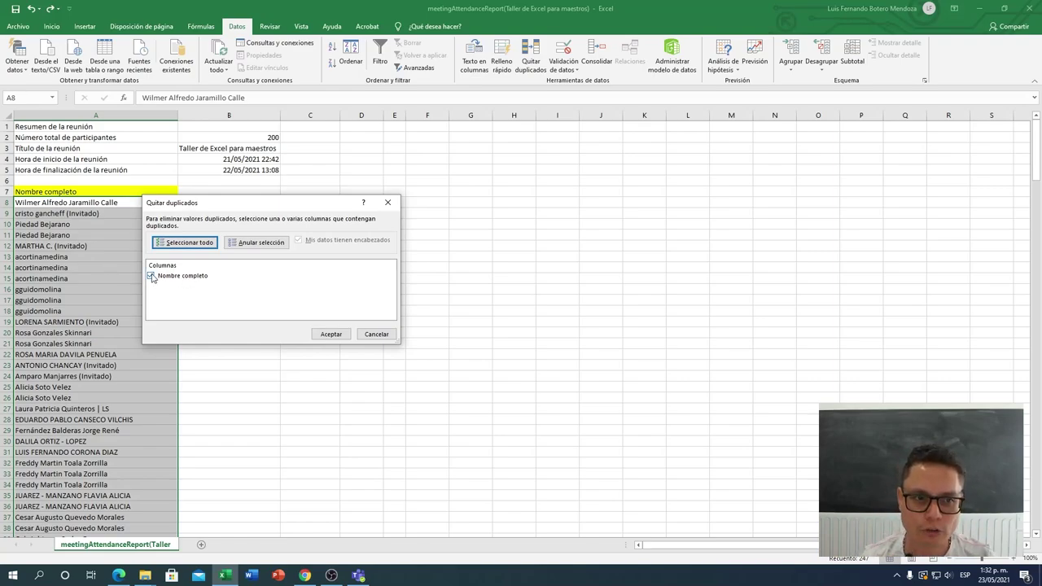
Remove duplicates by Nombre completo, deleting 57 names and keeping 190 unique ones.
click(150, 276)
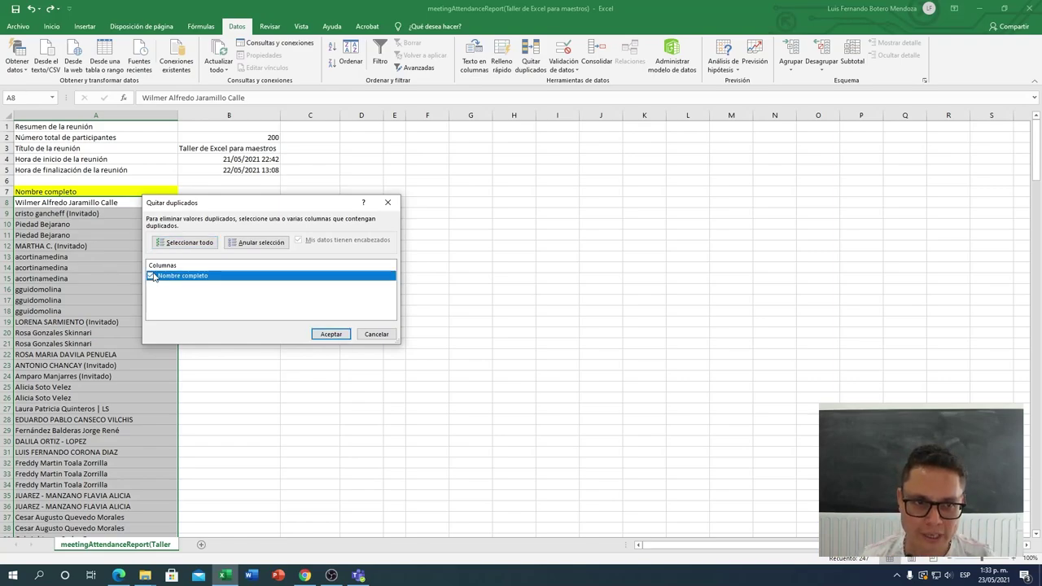
click(328, 334)
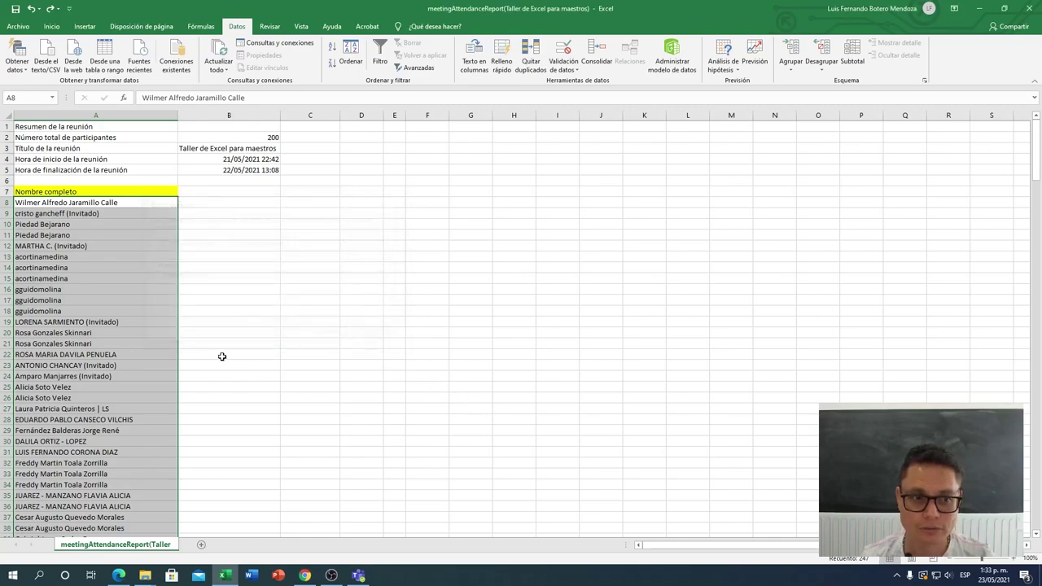
scroll(221, 356, down, 15)
scroll(221, 357, down, 12)
scroll(220, 357, down, 12)
scroll(221, 356, down, 12)
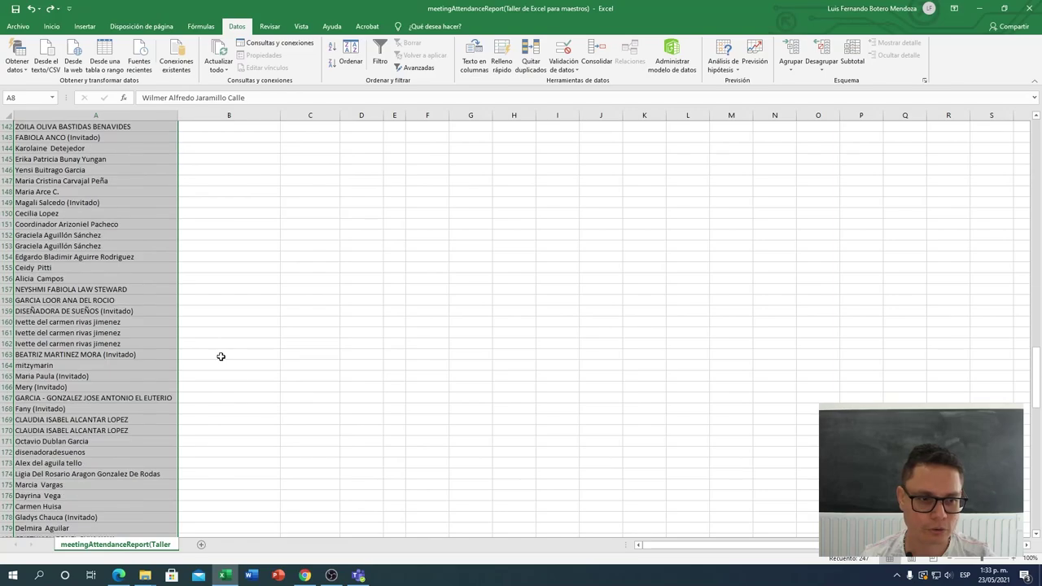
scroll(220, 356, down, 12)
scroll(220, 356, down, 12)
scroll(221, 356, down, 5)
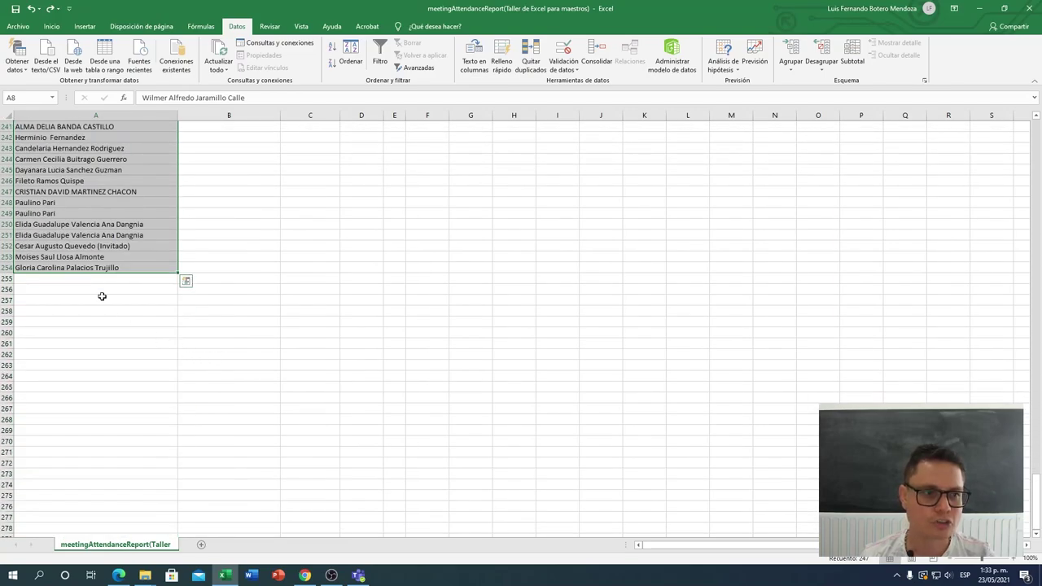
scroll(209, 186, up, 4)
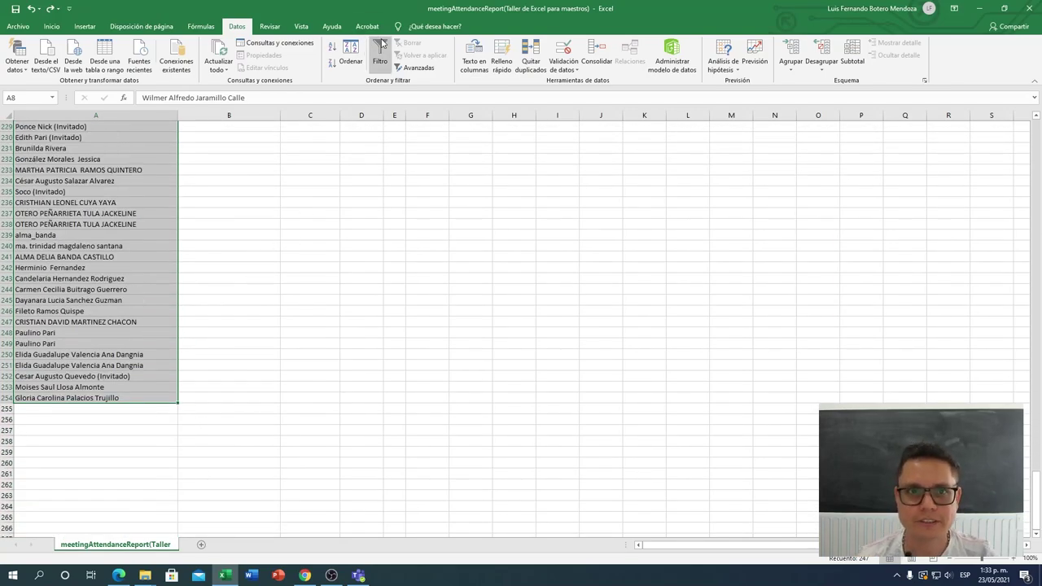
click(530, 57)
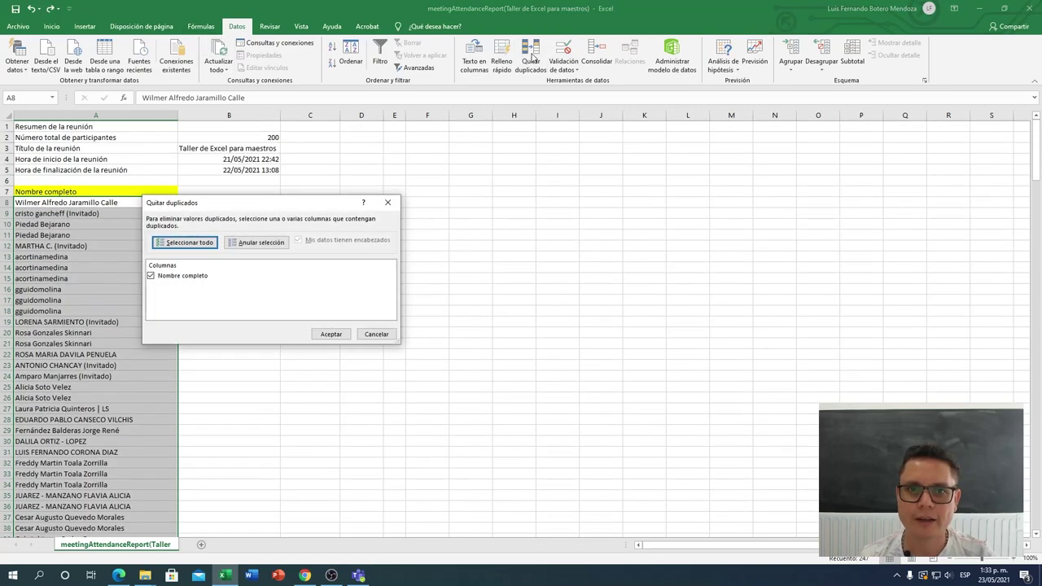
click(331, 335)
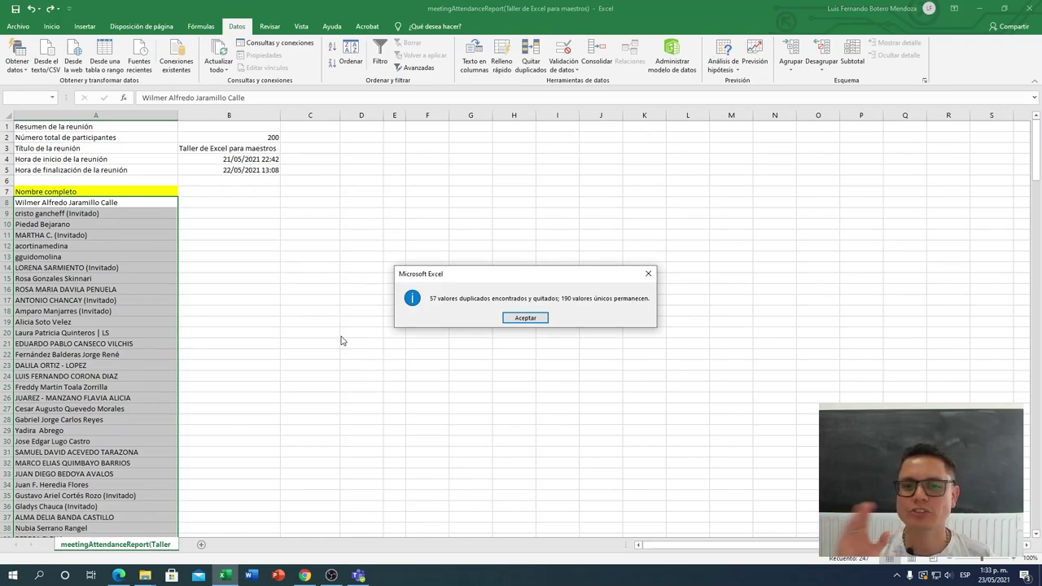
Close the duplicates notice and review the 190 remaining names in A8:A197.
click(513, 317)
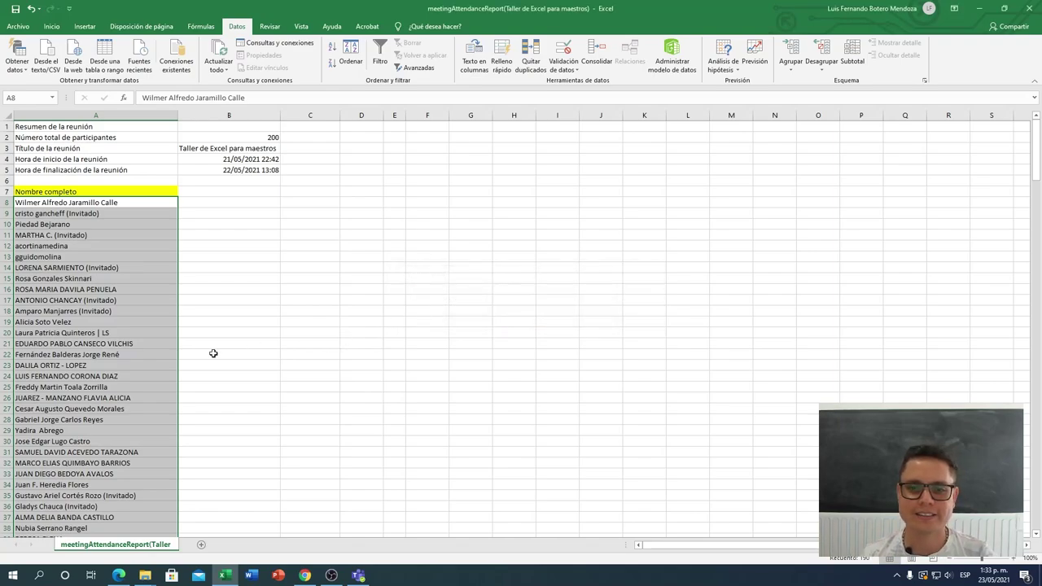
scroll(252, 360, down, 12)
scroll(162, 369, down, 6)
scroll(163, 369, down, 11)
scroll(162, 368, down, 11)
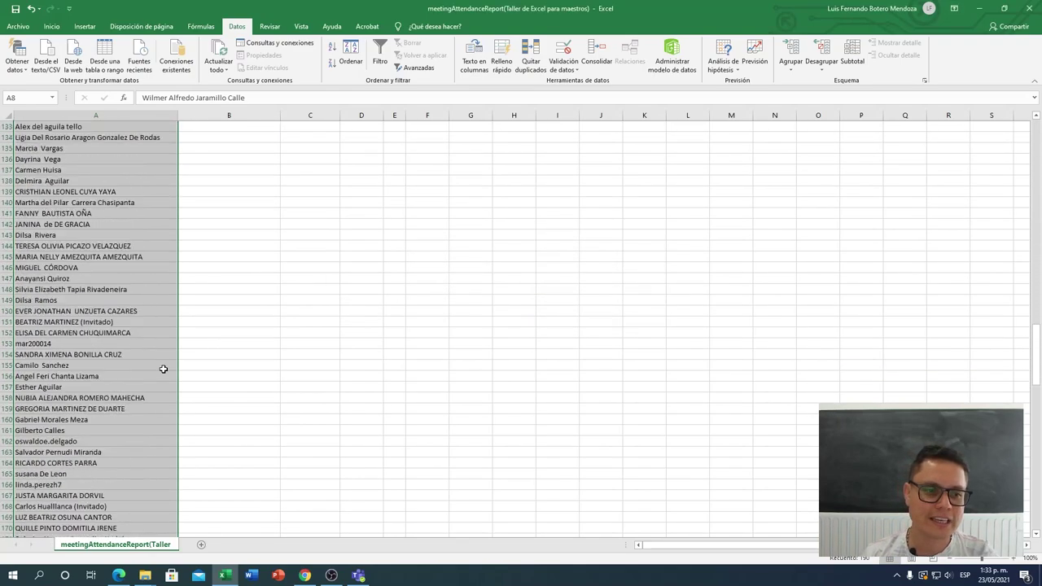
scroll(163, 369, down, 10)
scroll(163, 369, down, 11)
scroll(163, 369, down, 3)
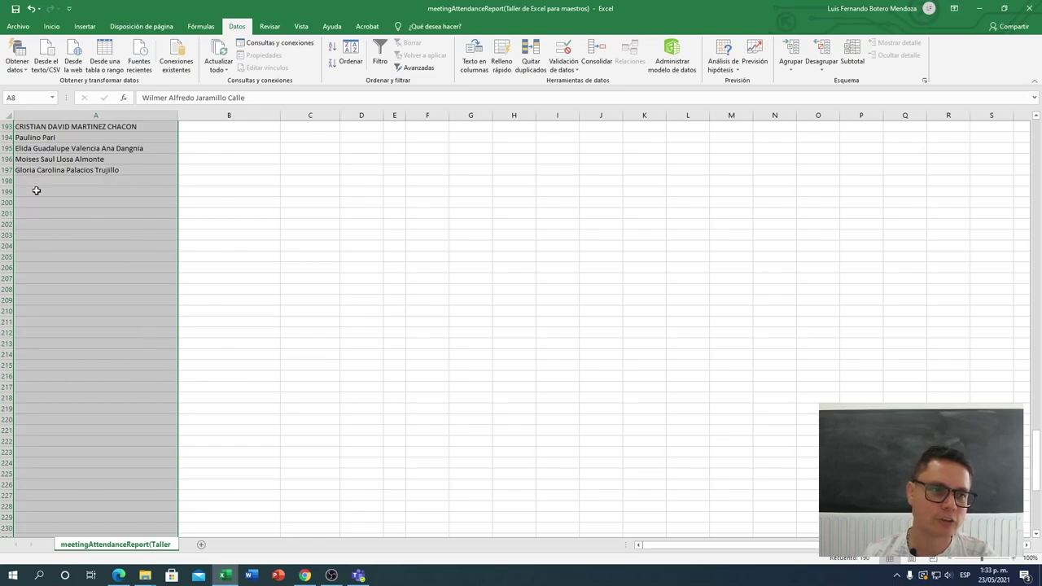
scroll(58, 187, down, 3)
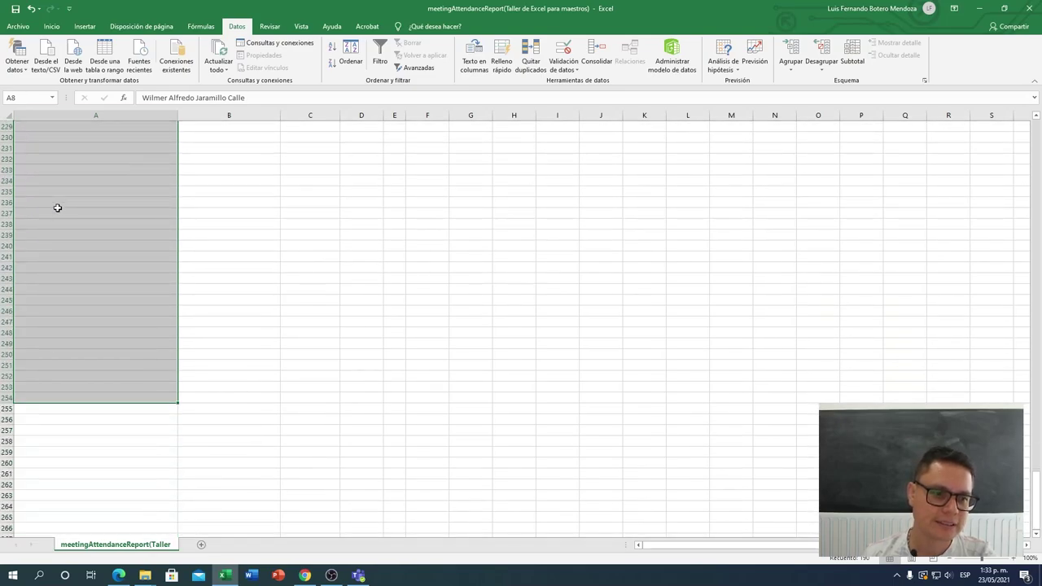
scroll(58, 208, up, 6)
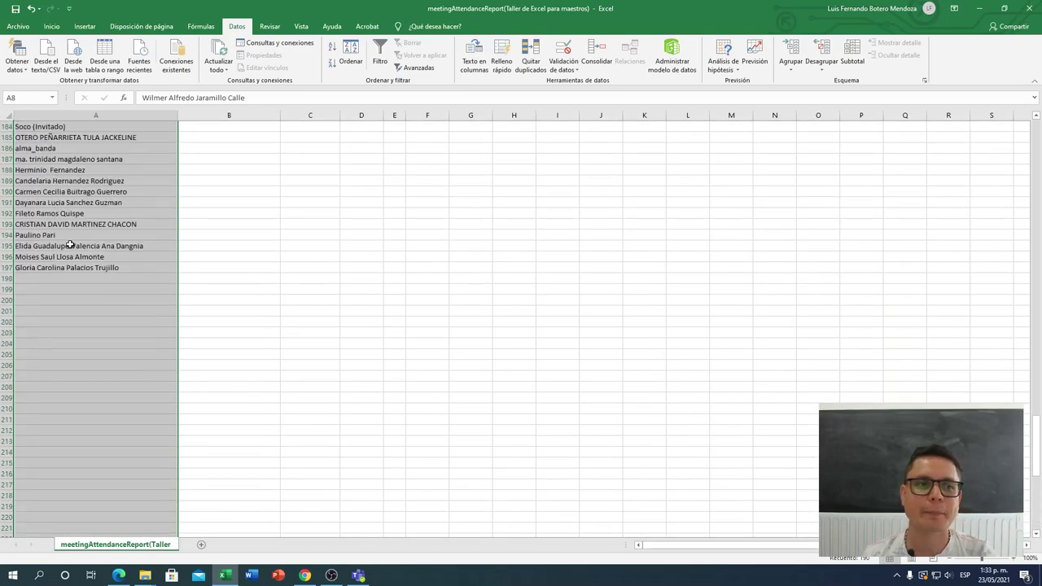
scroll(70, 245, up, 3)
scroll(70, 245, up, 6)
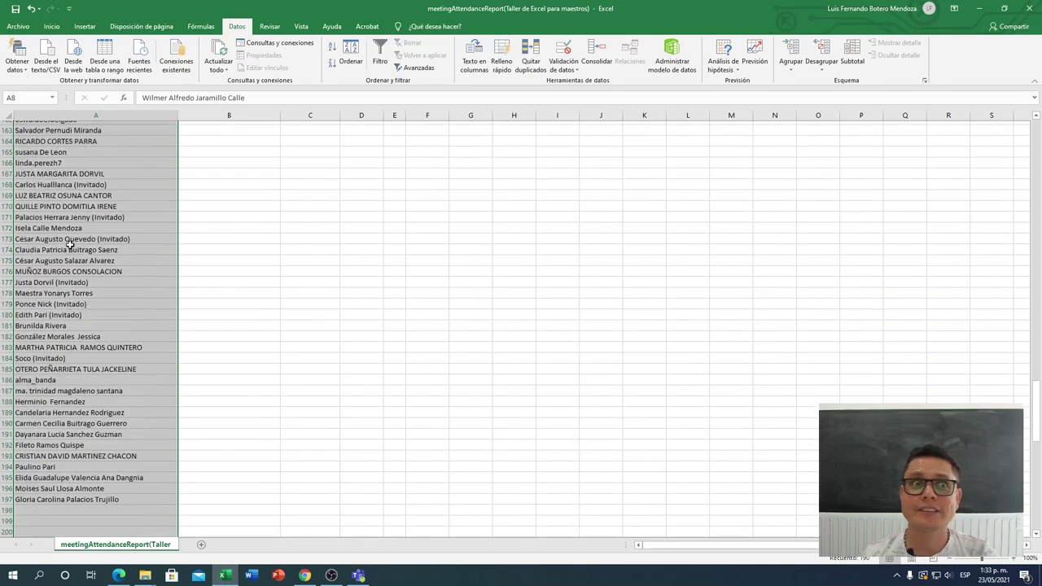
scroll(70, 245, up, 6)
scroll(70, 245, up, 5)
scroll(70, 245, up, 5)
scroll(70, 245, up, 5)
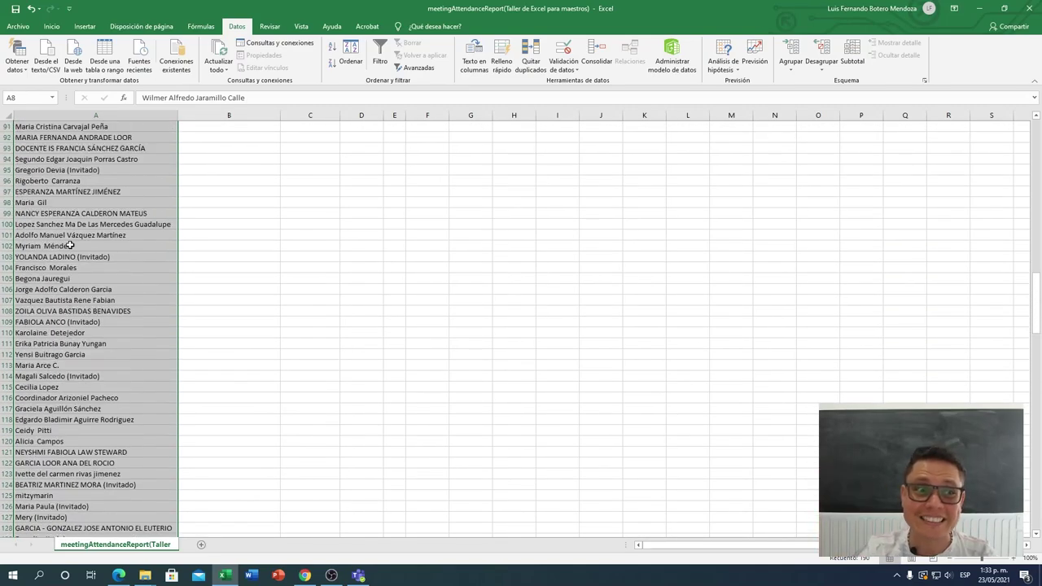
scroll(70, 245, up, 5)
scroll(70, 245, up, 5)
scroll(70, 245, up, 4)
scroll(70, 245, up, 4)
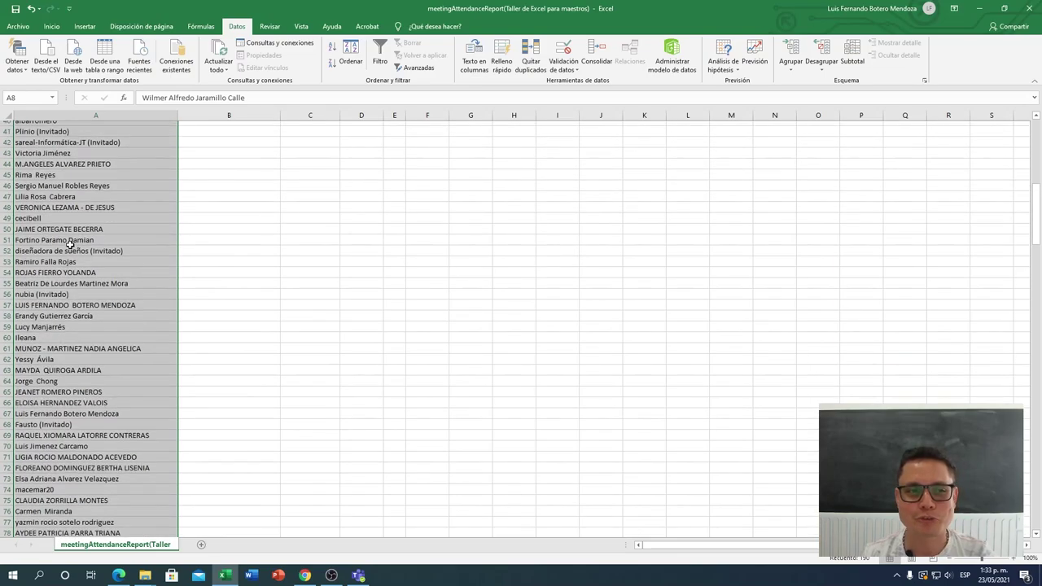
scroll(70, 245, up, 4)
scroll(70, 245, up, 4)
scroll(70, 253, up, 5)
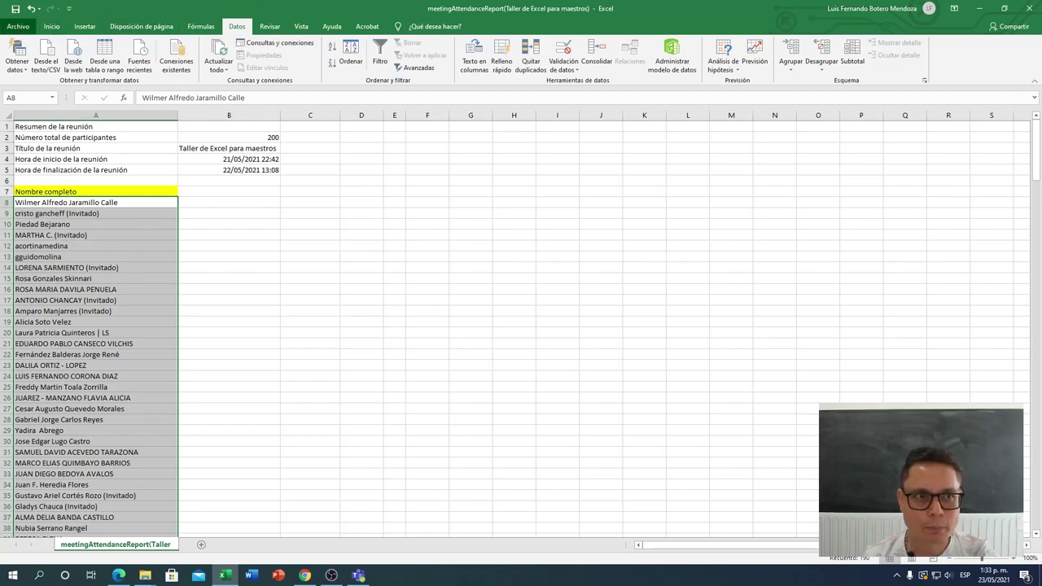
click(18, 26)
click(27, 40)
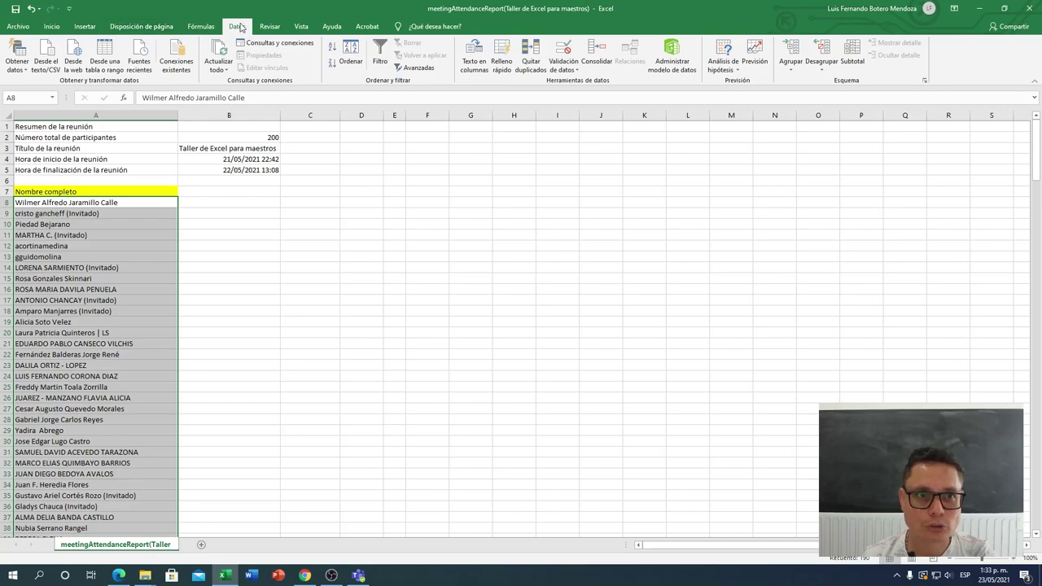
click(200, 26)
click(236, 27)
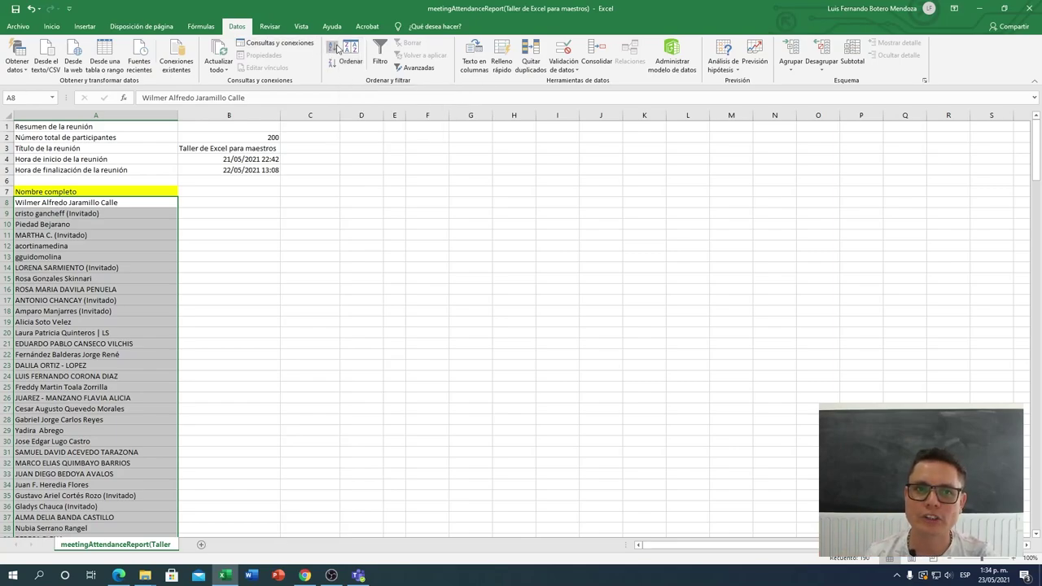
Launch Windows Magnifier (lupa) and reduce its zoom to 100%.
key(super)
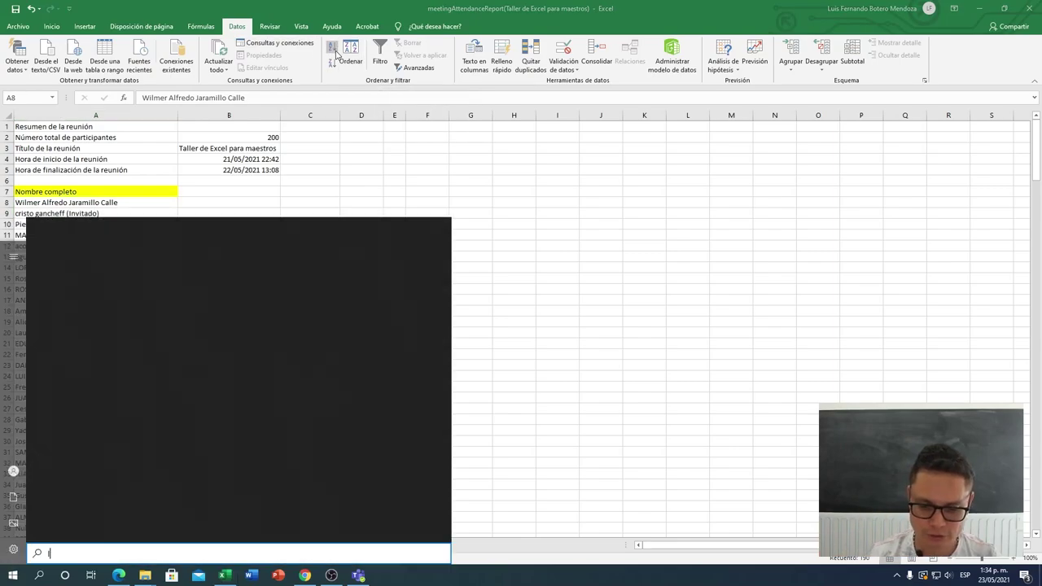
text(lupa)
key(Return)
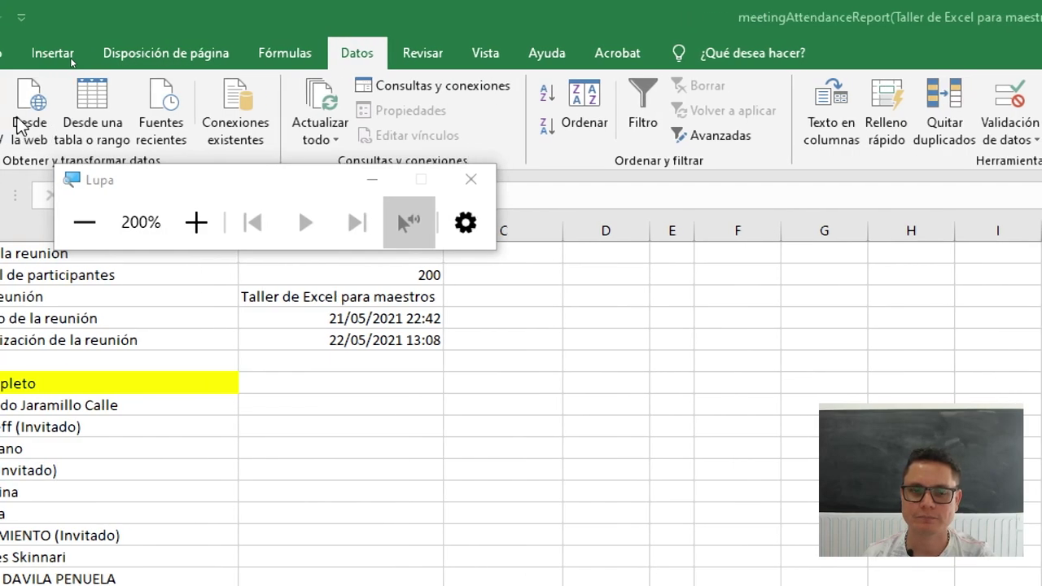
click(82, 232)
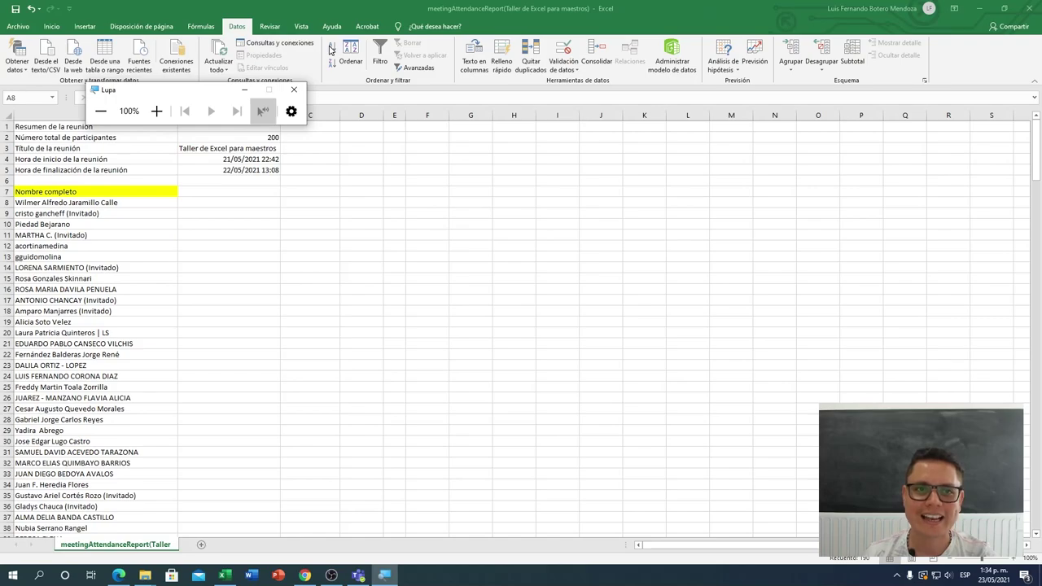
Sort the names from A8 to the end of the list A to Z, undoing and reapplying the sort.
key(ctrl+shift+Down)
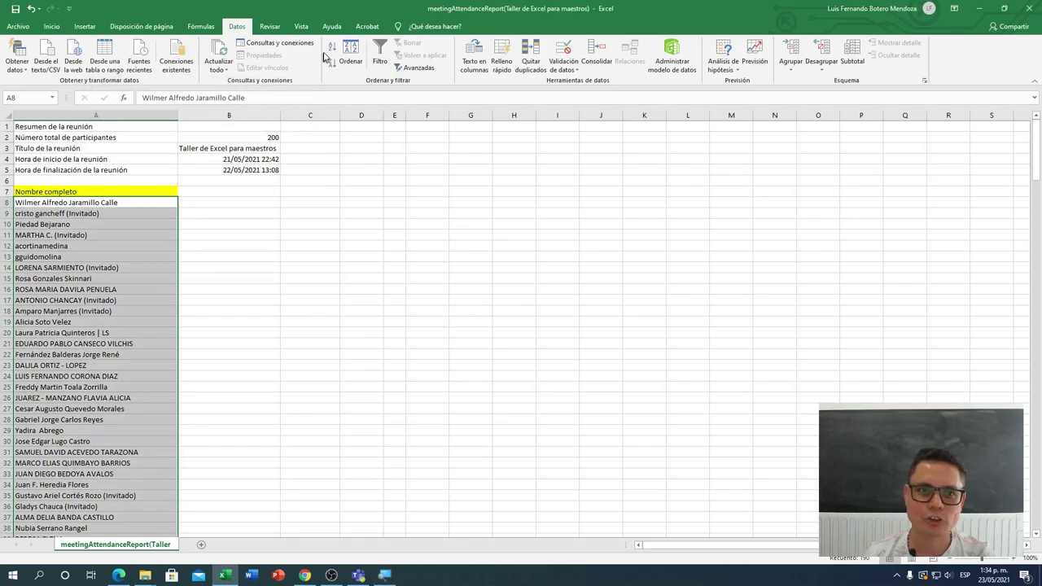
click(332, 47)
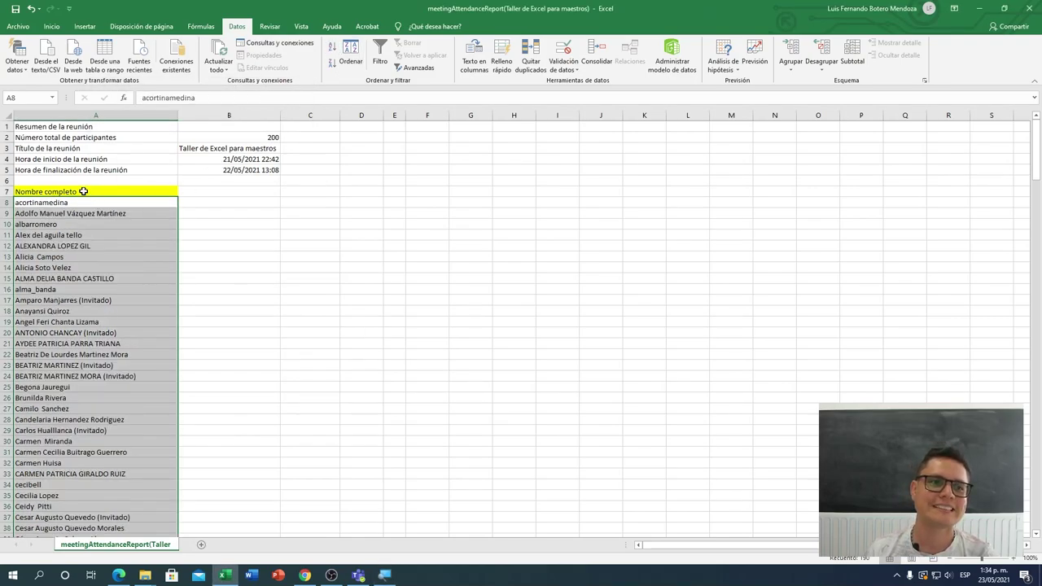
key(ctrl+z)
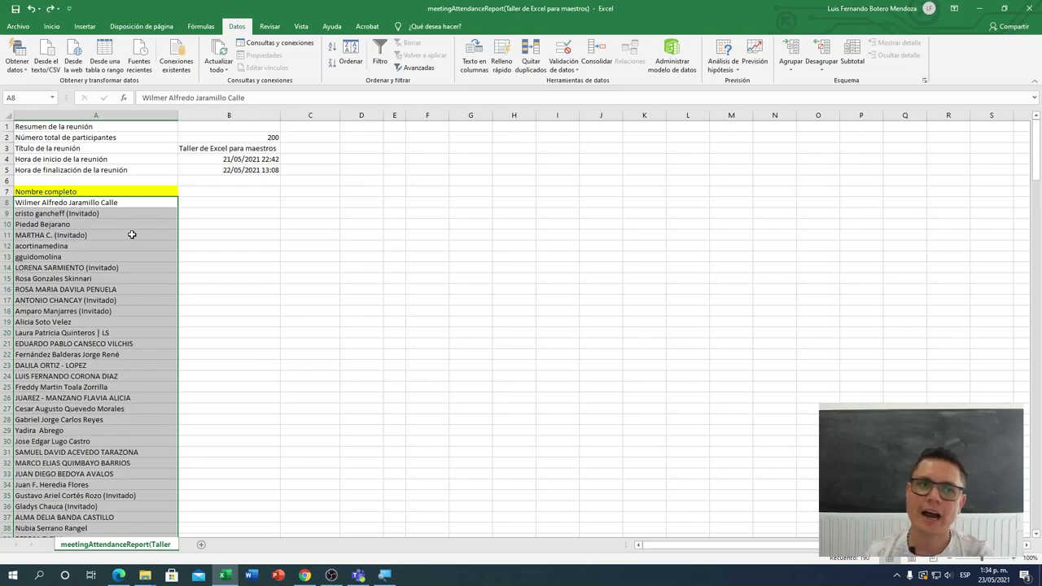
click(333, 47)
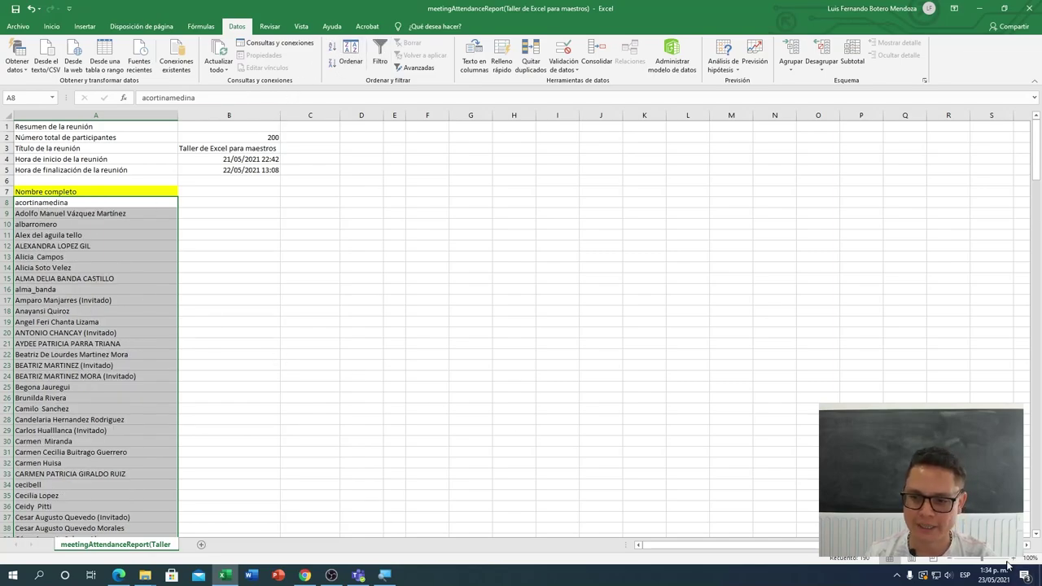
Zoom in on the sheet and scroll through the sorted name list to review it.
click(1011, 558)
click(1010, 558)
click(1011, 559)
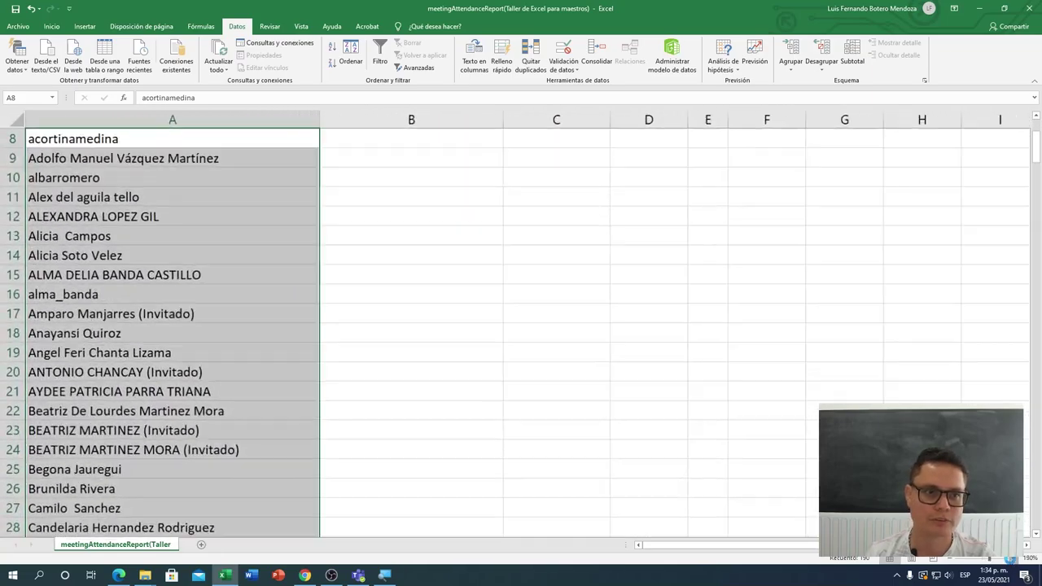
click(1011, 558)
click(1011, 558)
scroll(345, 284, up, 3)
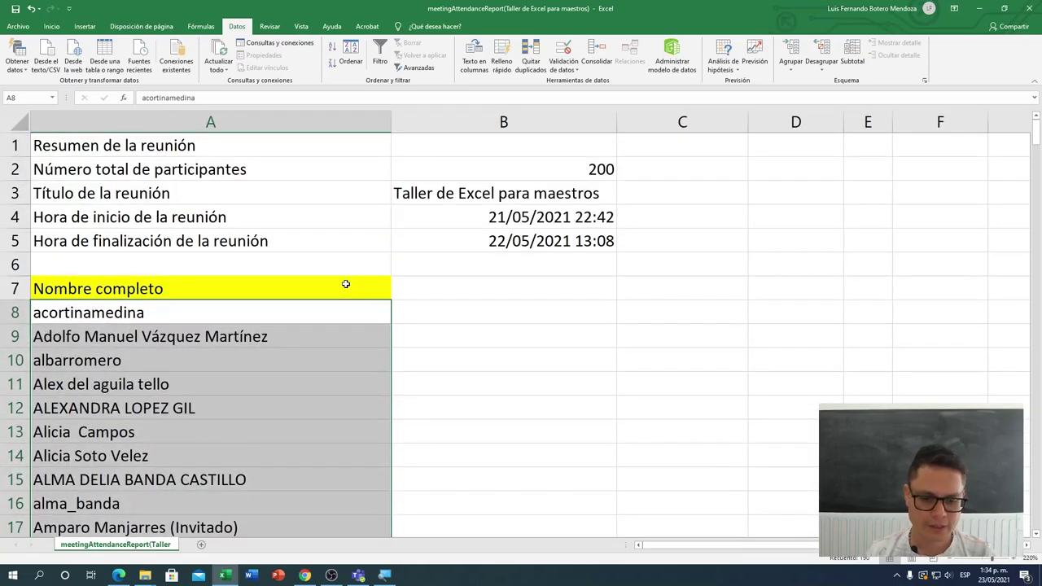
scroll(345, 284, down, 1)
scroll(79, 329, down, 1)
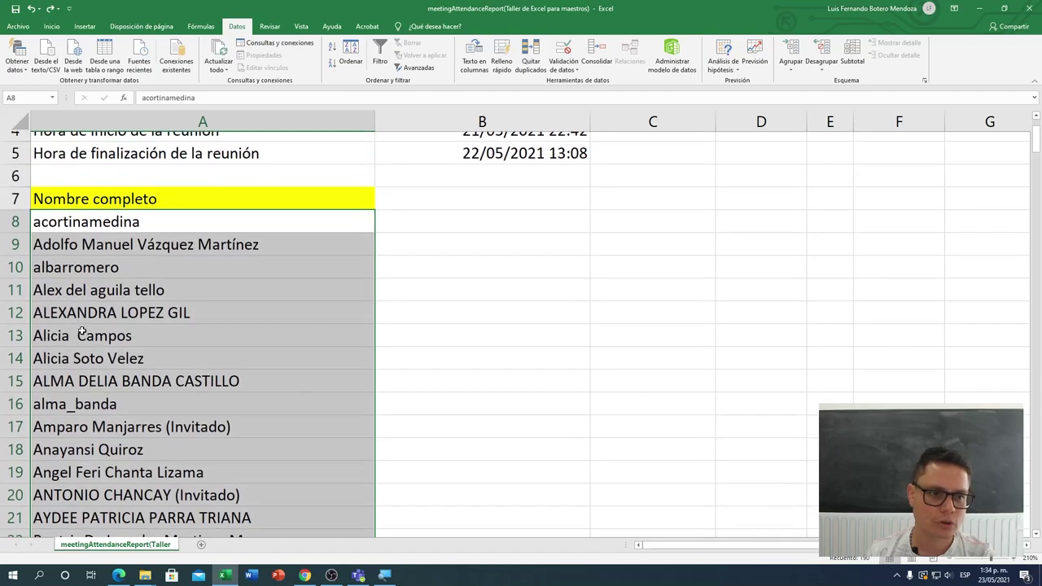
scroll(79, 330, up, 1)
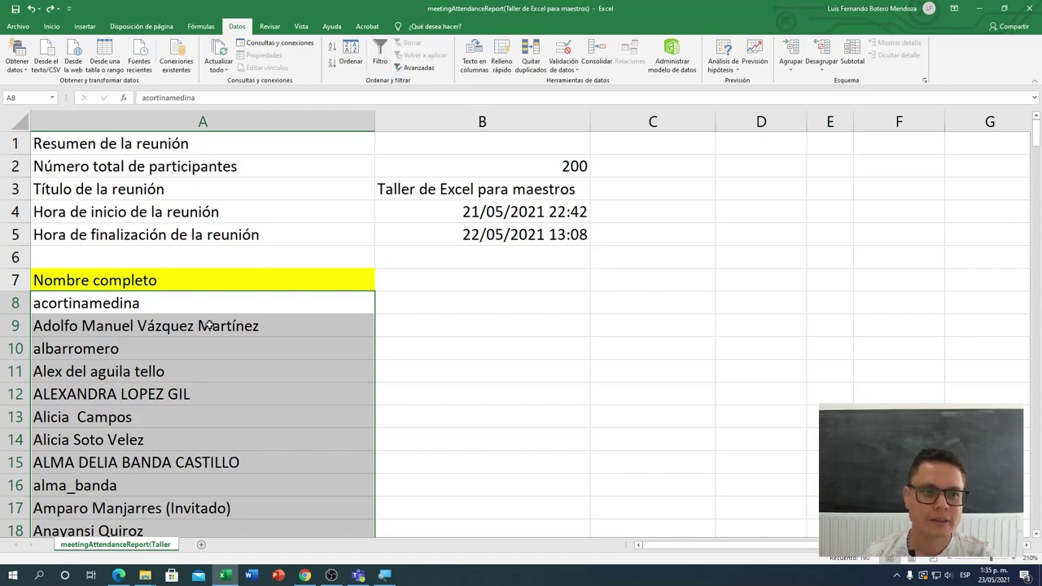
scroll(209, 325, down, 1)
scroll(210, 325, down, 4)
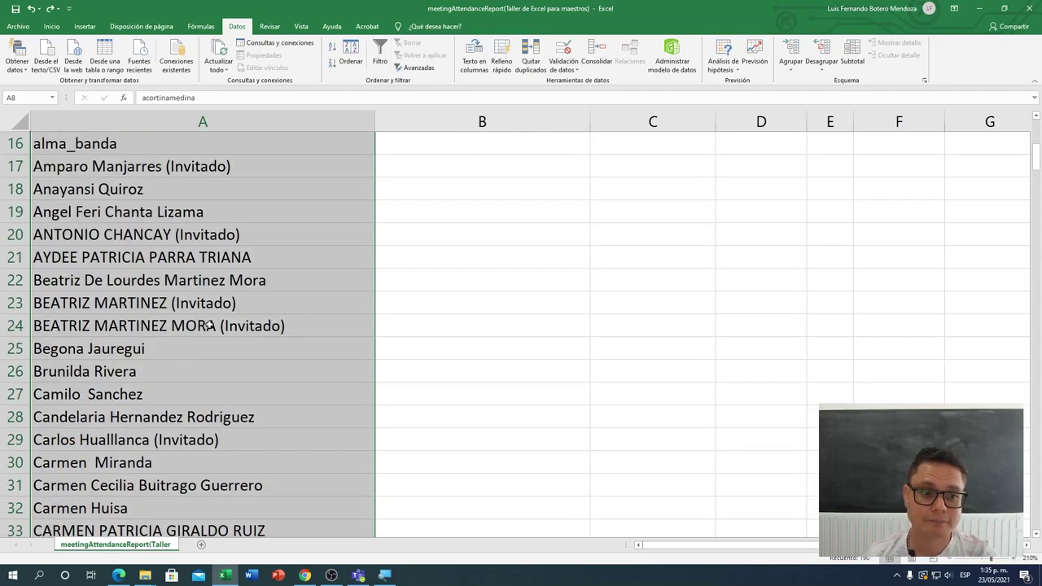
scroll(162, 325, down, 3)
scroll(133, 323, down, 1)
scroll(110, 326, up, 9)
scroll(106, 326, down, 4)
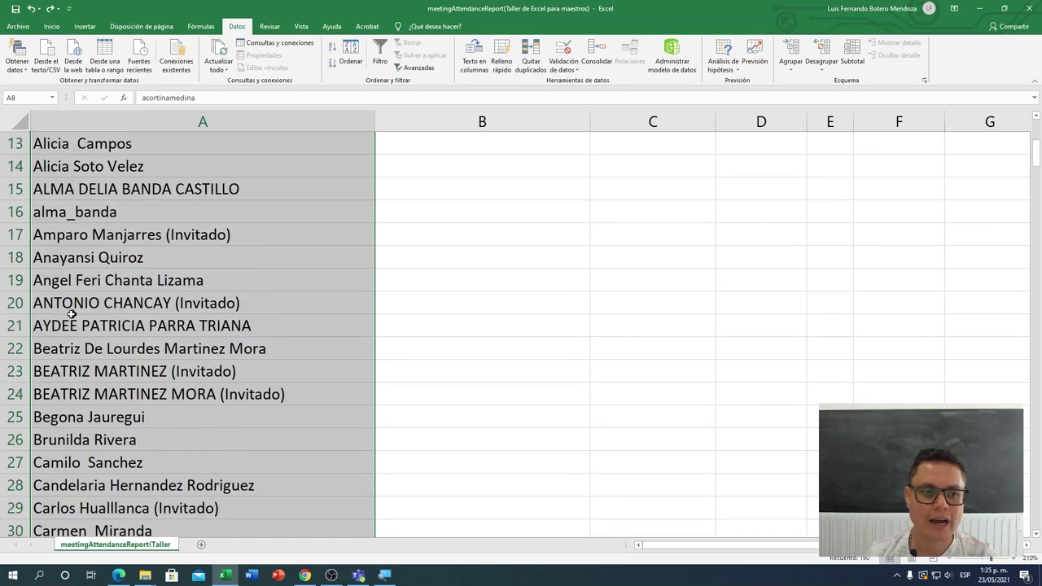
scroll(98, 326, down, 4)
scroll(94, 329, down, 4)
scroll(82, 338, down, 10)
scroll(77, 342, down, 6)
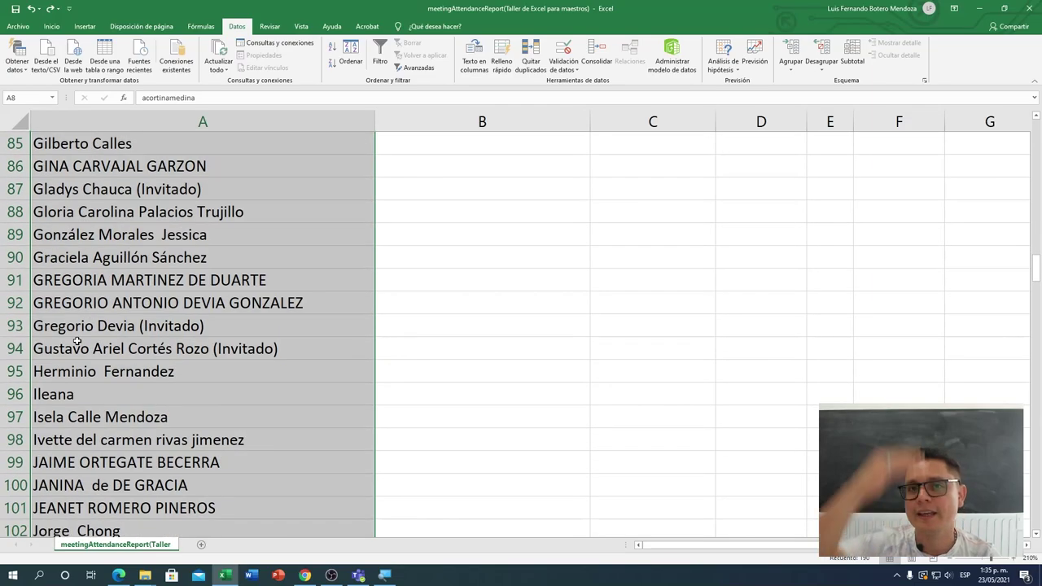
scroll(77, 342, down, 11)
scroll(77, 342, down, 6)
scroll(78, 341, down, 12)
scroll(77, 342, down, 5)
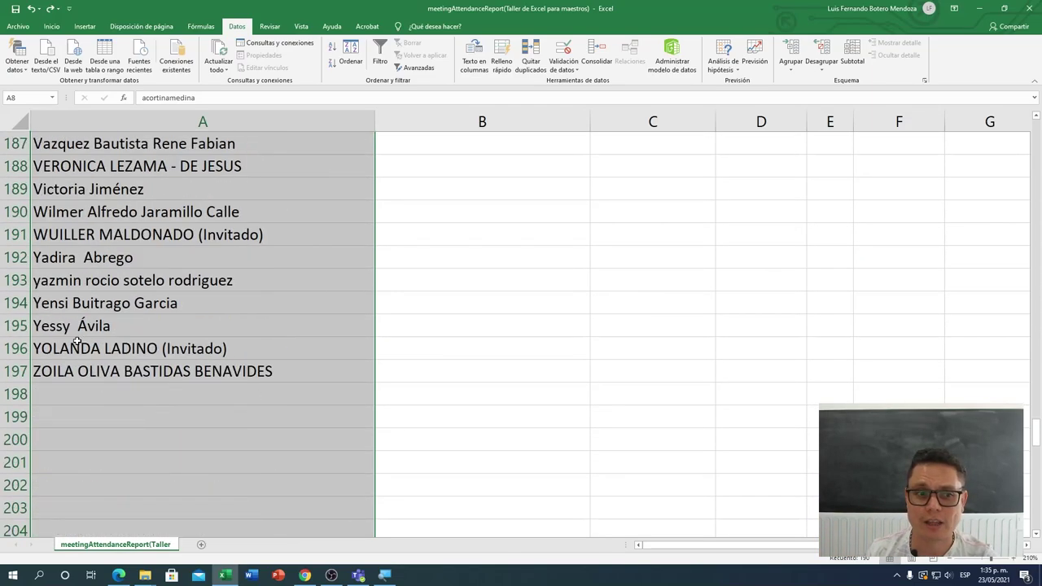
scroll(77, 342, up, 2)
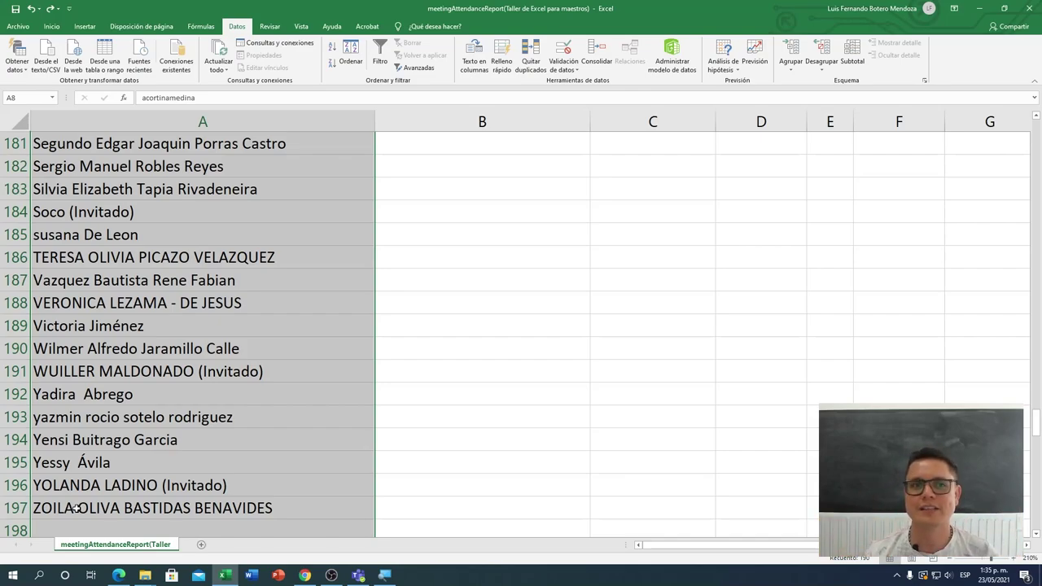
scroll(75, 508, up, 4)
scroll(76, 508, up, 5)
scroll(76, 508, up, 9)
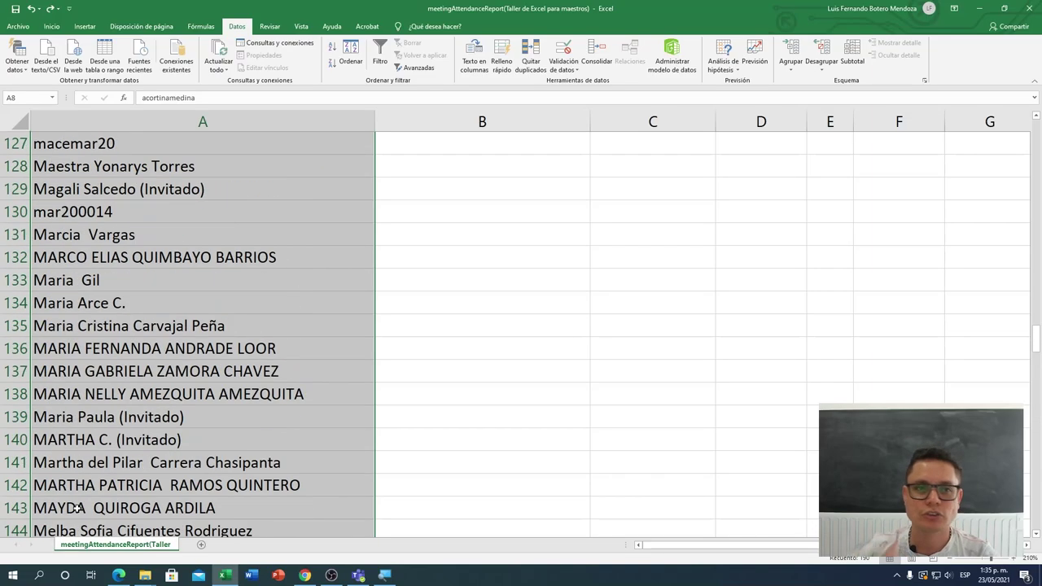
scroll(75, 508, up, 6)
scroll(75, 508, up, 12)
scroll(76, 508, up, 5)
scroll(75, 508, up, 11)
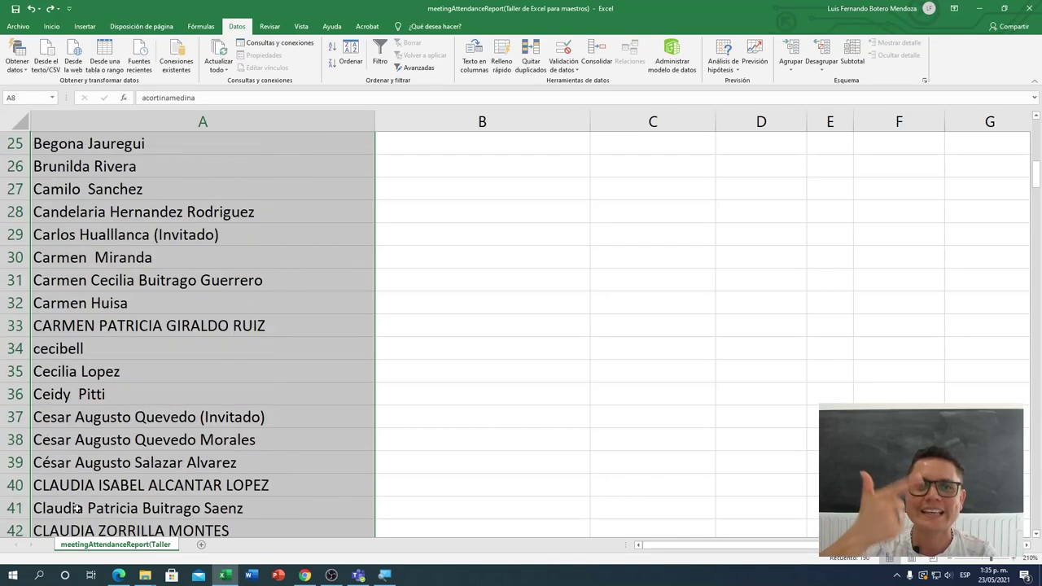
scroll(76, 508, up, 6)
scroll(76, 508, up, 2)
scroll(78, 508, up, 2)
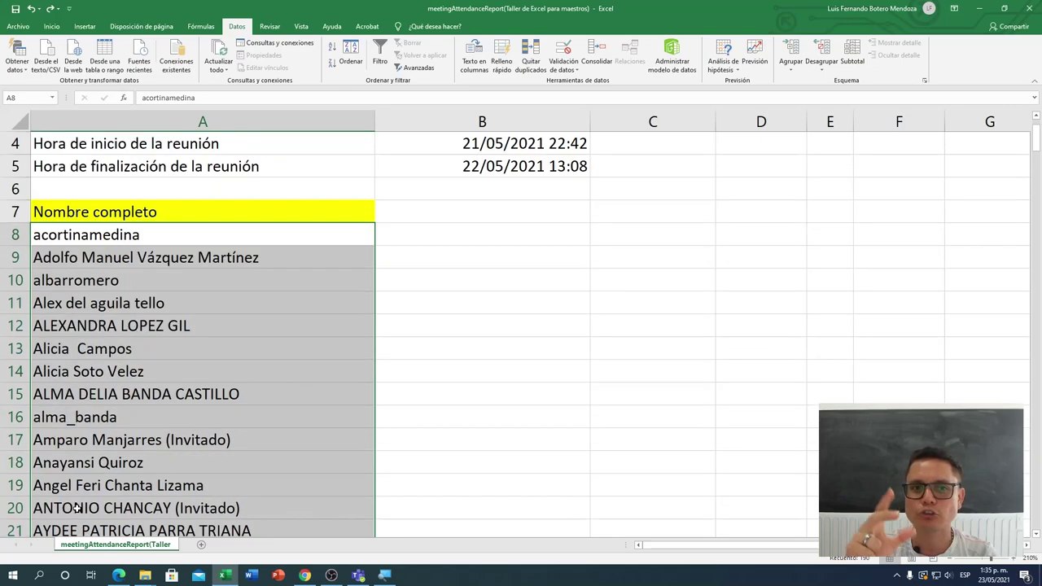
Select the range A7:A197, from the Nombre completo header to the last name.
click(321, 210)
scroll(321, 236, down, 11)
scroll(309, 293, down, 11)
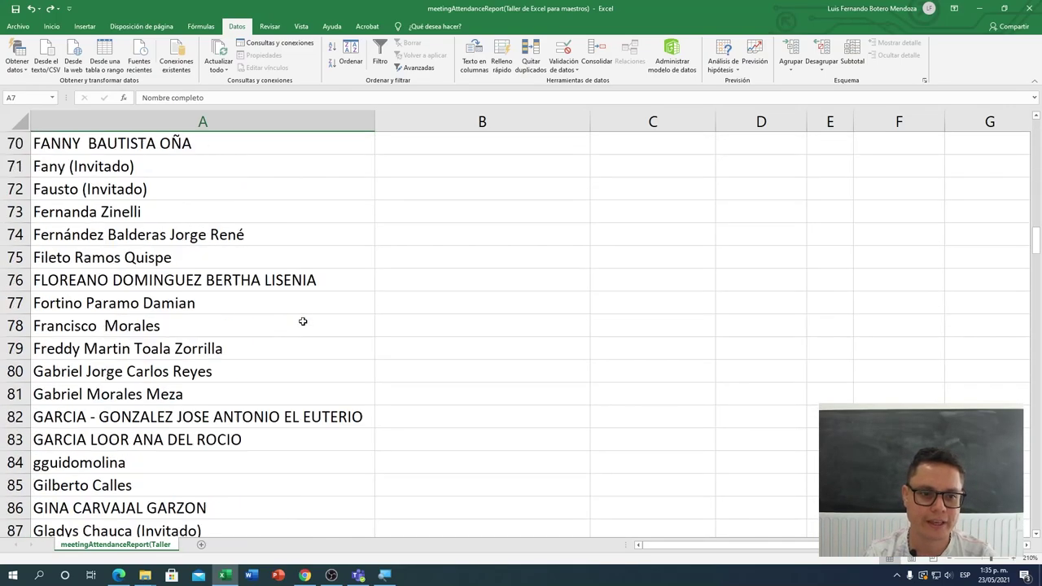
scroll(301, 321, down, 12)
scroll(303, 322, down, 6)
scroll(303, 321, down, 11)
scroll(304, 322, down, 8)
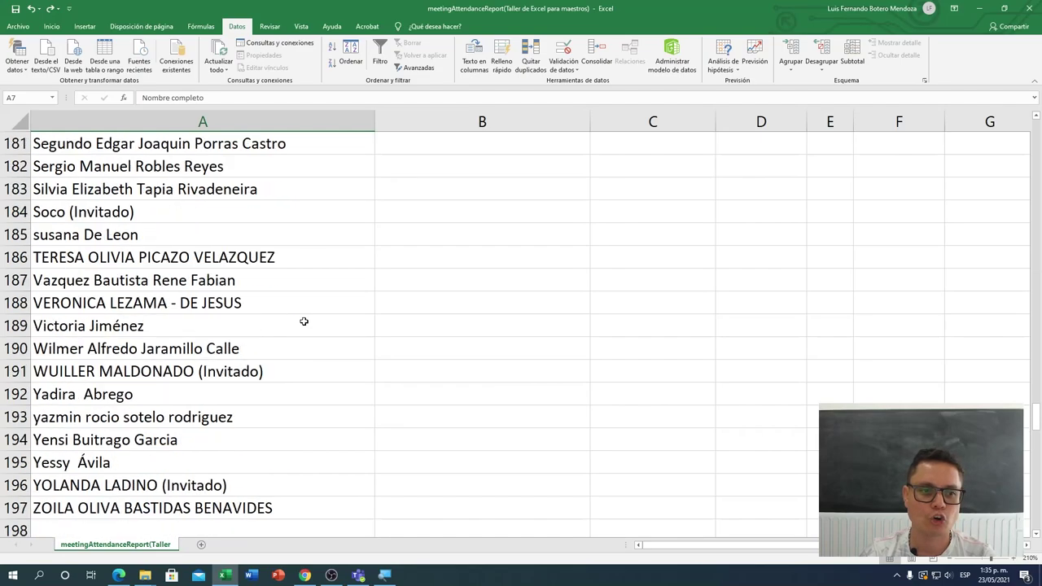
scroll(304, 321, down, 3)
shift+click(302, 311)
scroll(302, 310, up, 6)
scroll(301, 311, up, 8)
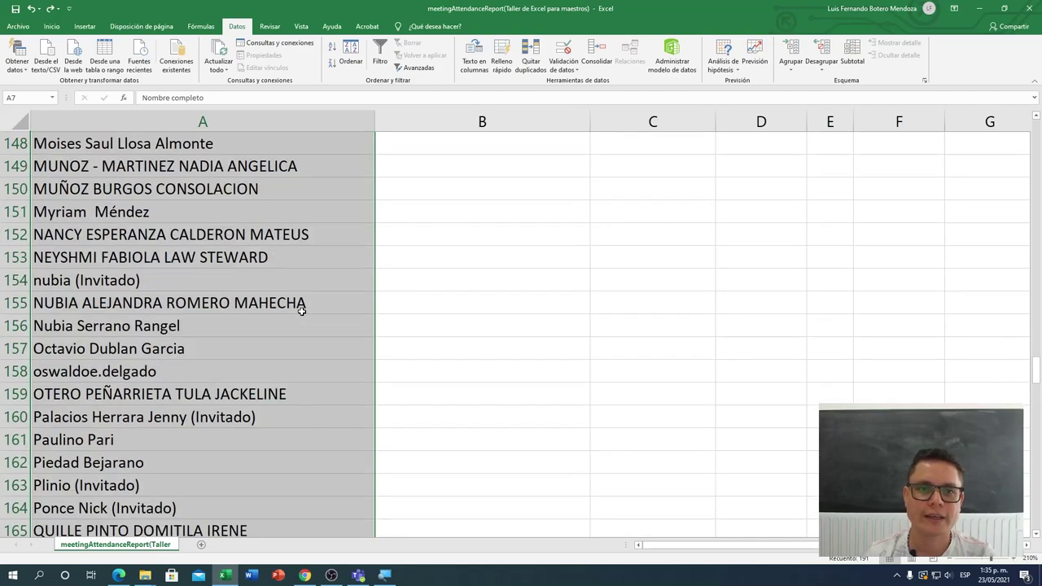
scroll(301, 311, up, 13)
scroll(302, 311, up, 15)
scroll(301, 310, up, 11)
scroll(301, 311, up, 10)
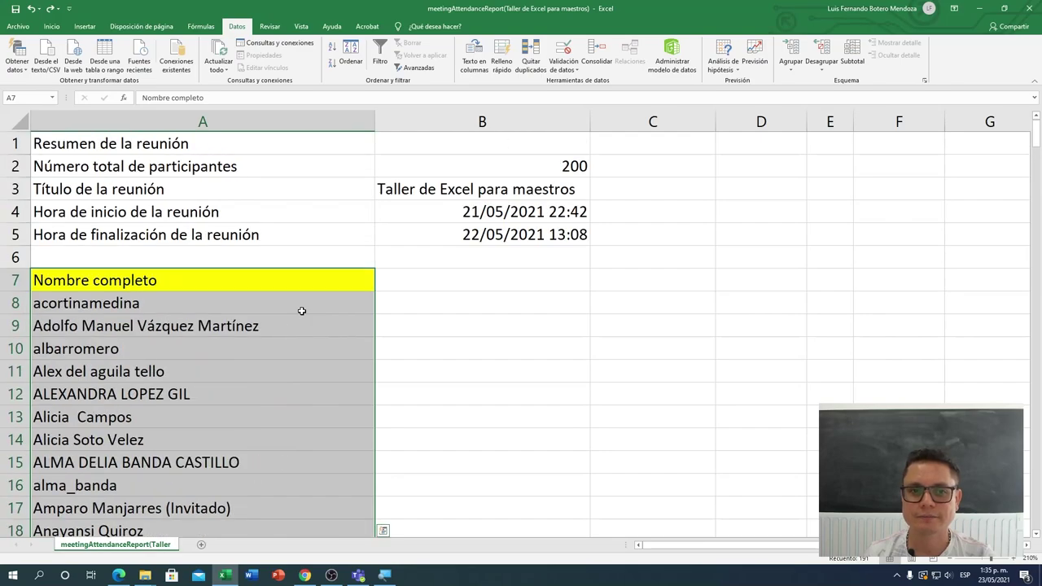
Move the name list into column B and autofit column B to the longest name.
drag(314, 269, 440, 280)
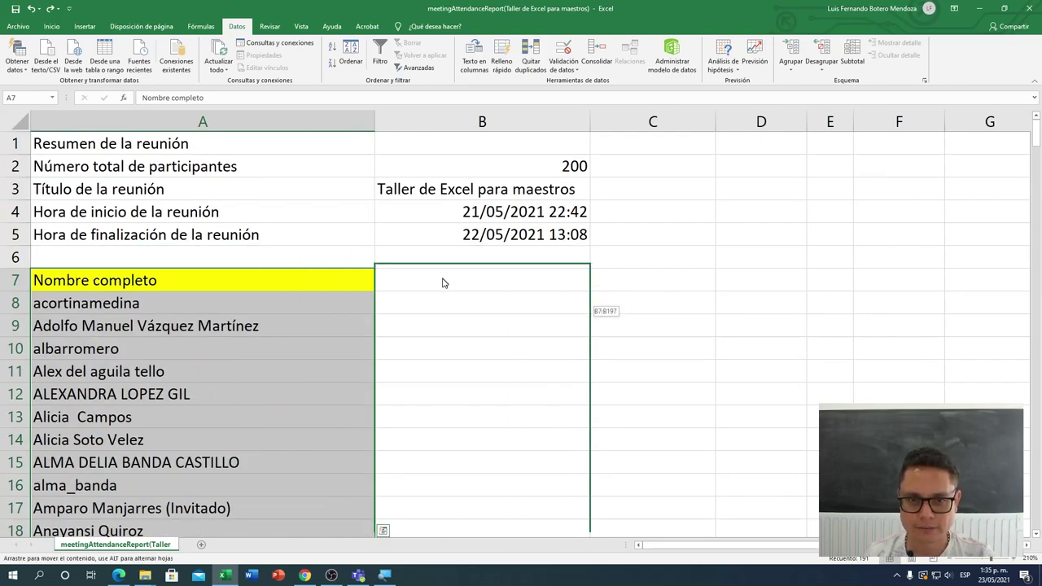
double_click(590, 121)
click(573, 422)
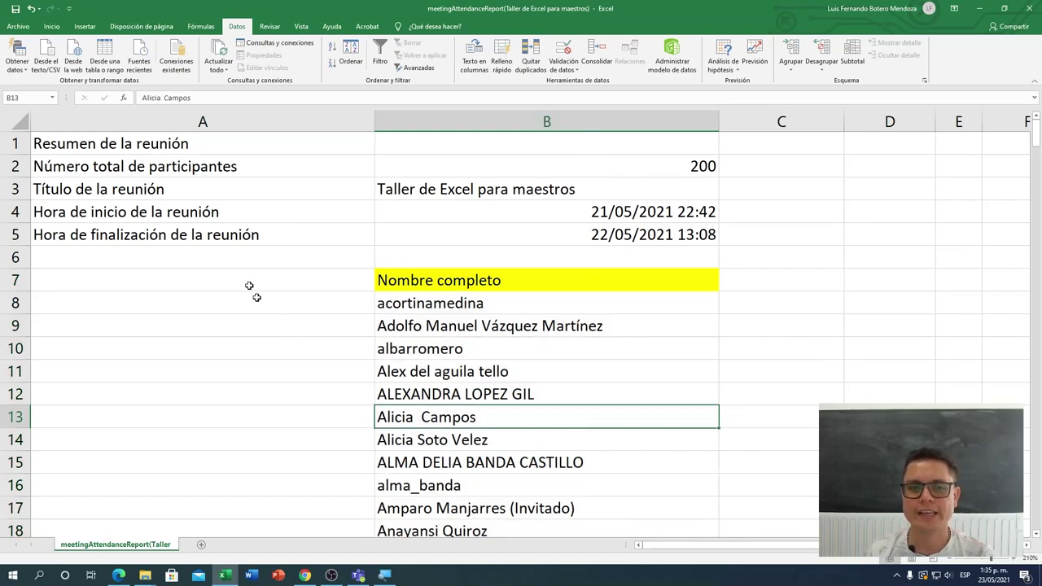
Enter the header Número in A7 and the number 1 in A8.
click(206, 274)
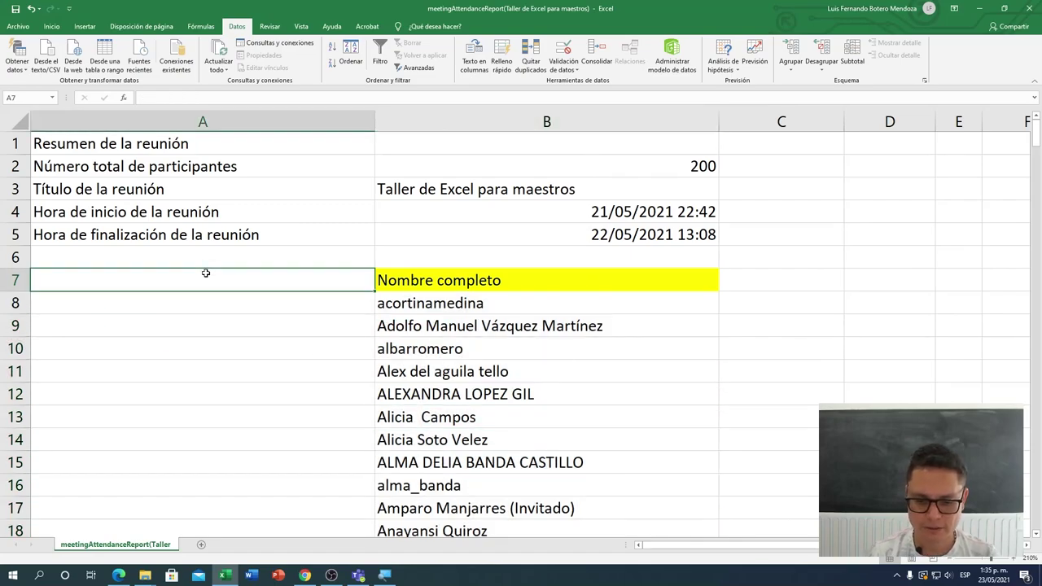
text(Núenmro)
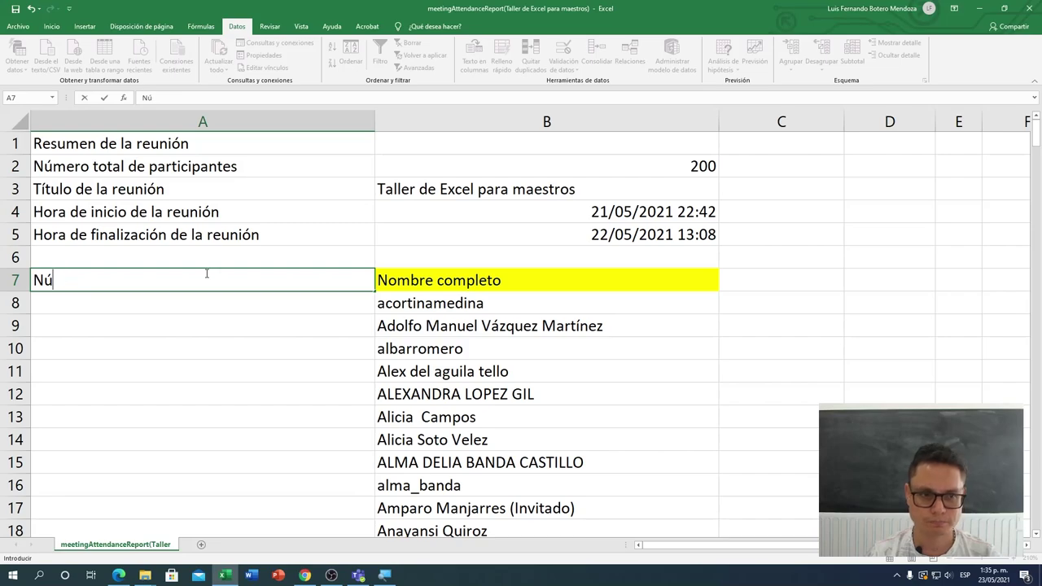
click(85, 302)
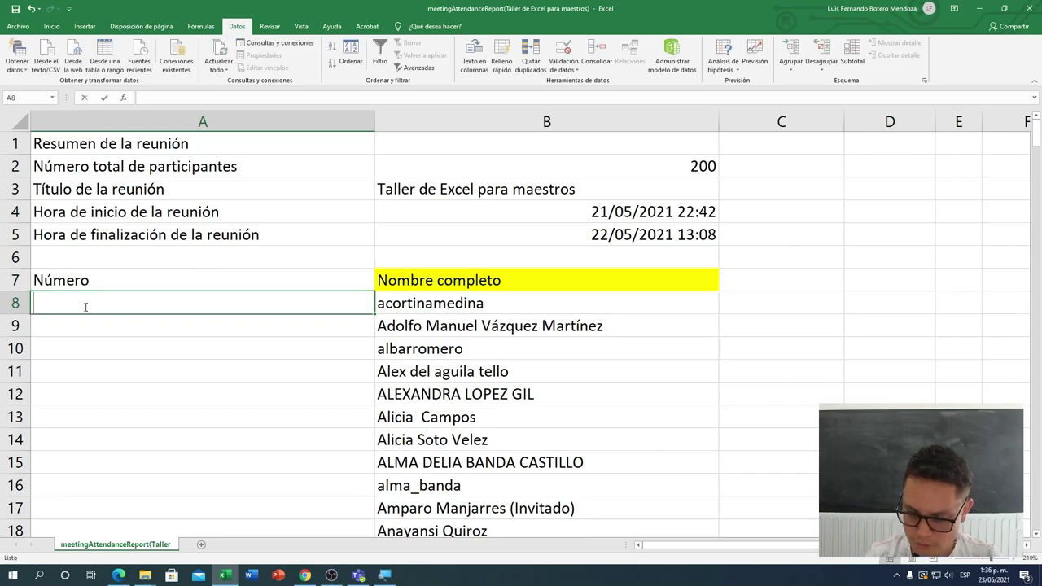
text(1)
key(Return)
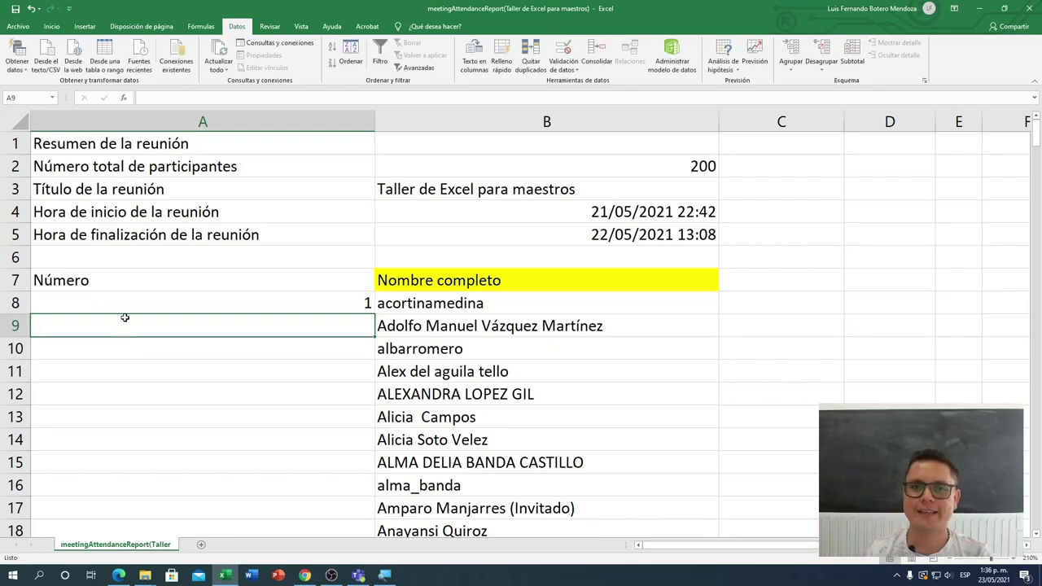
key(alt+Tab)
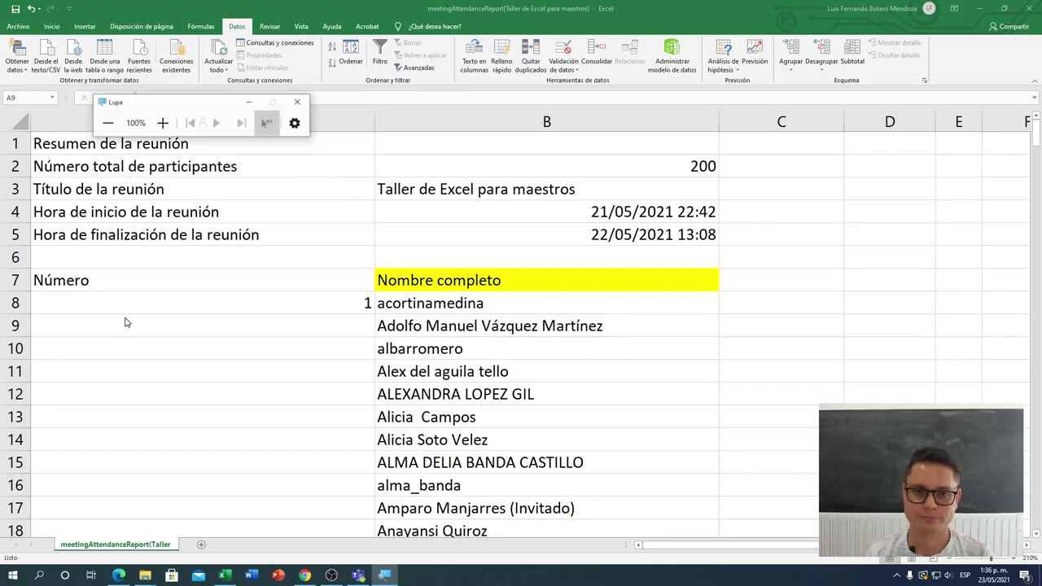
Configure a linear column fill series from A8 with increment 1 and limit 200.
click(157, 111)
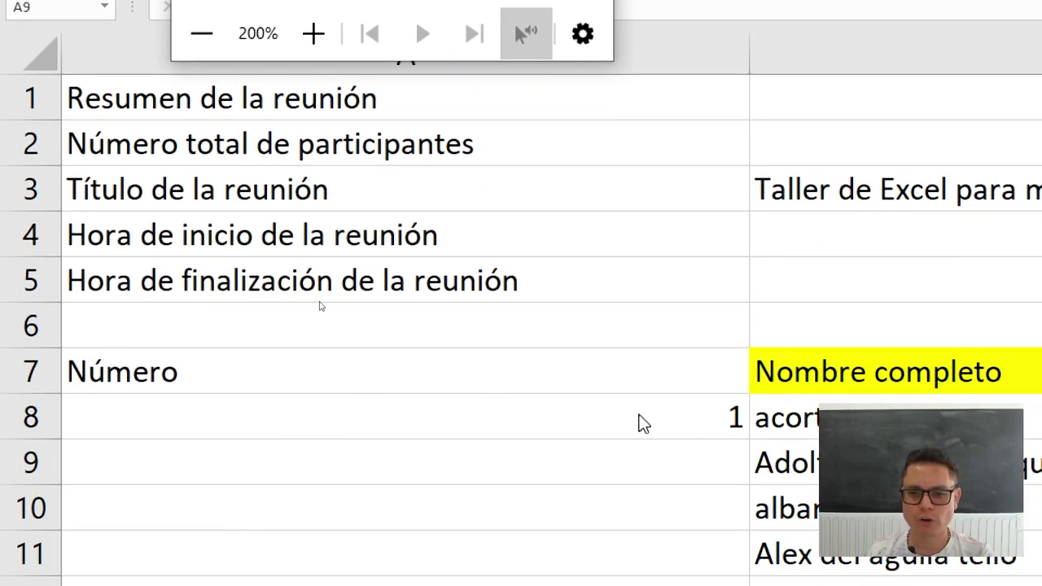
click(651, 416)
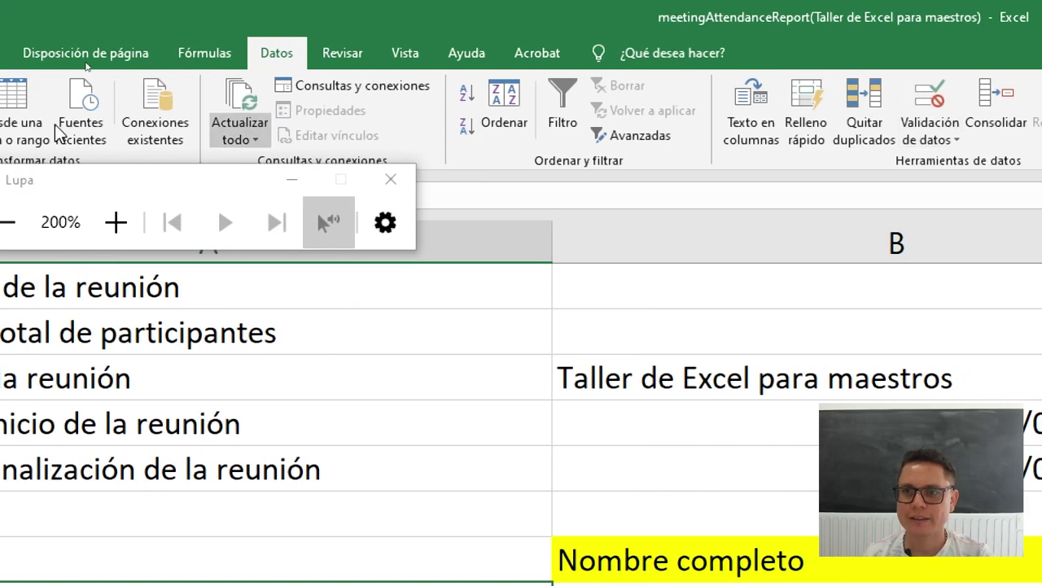
click(92, 55)
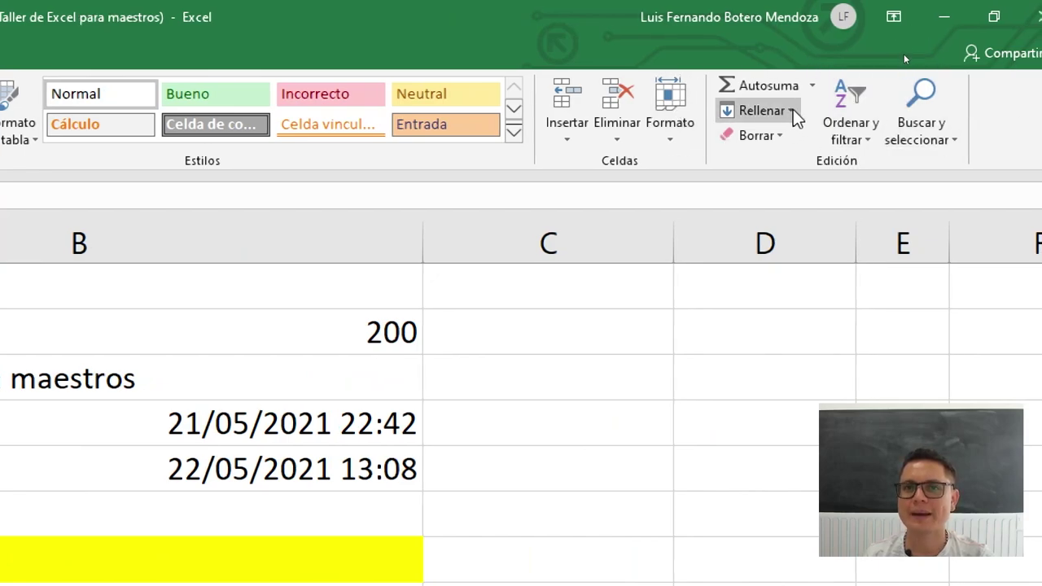
mouse_move(757, 111)
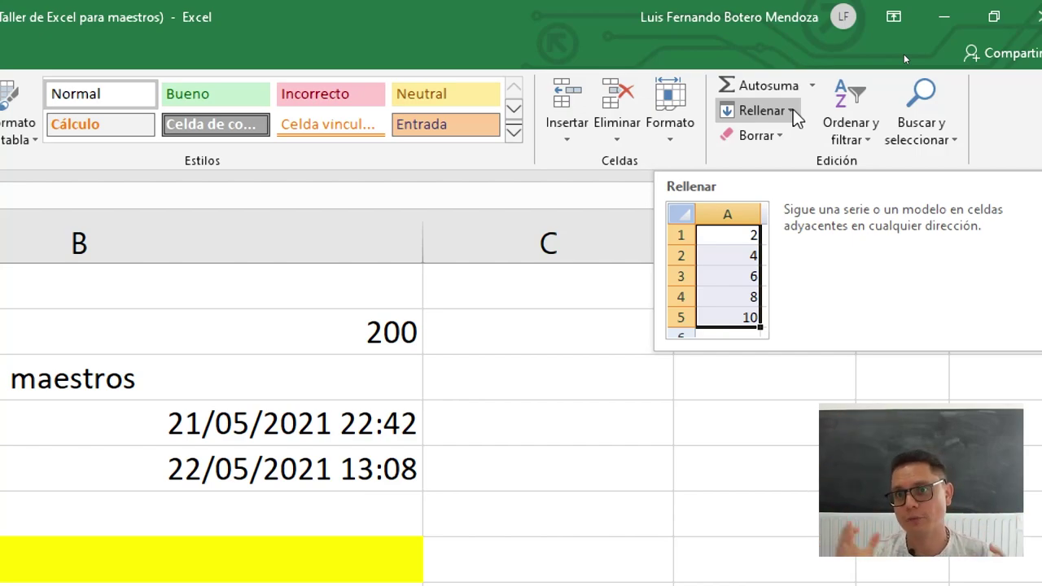
click(793, 112)
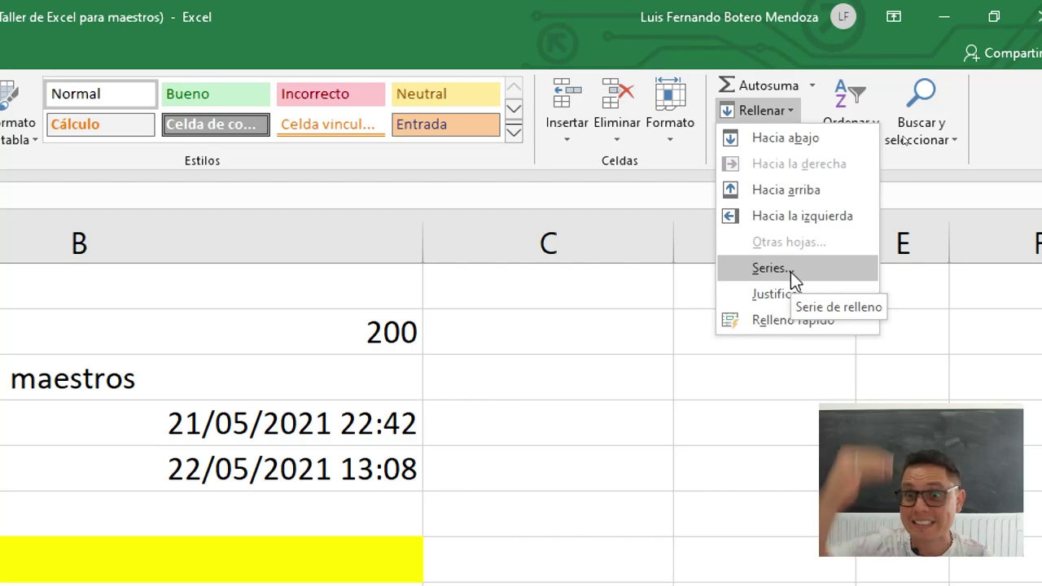
key(Escape)
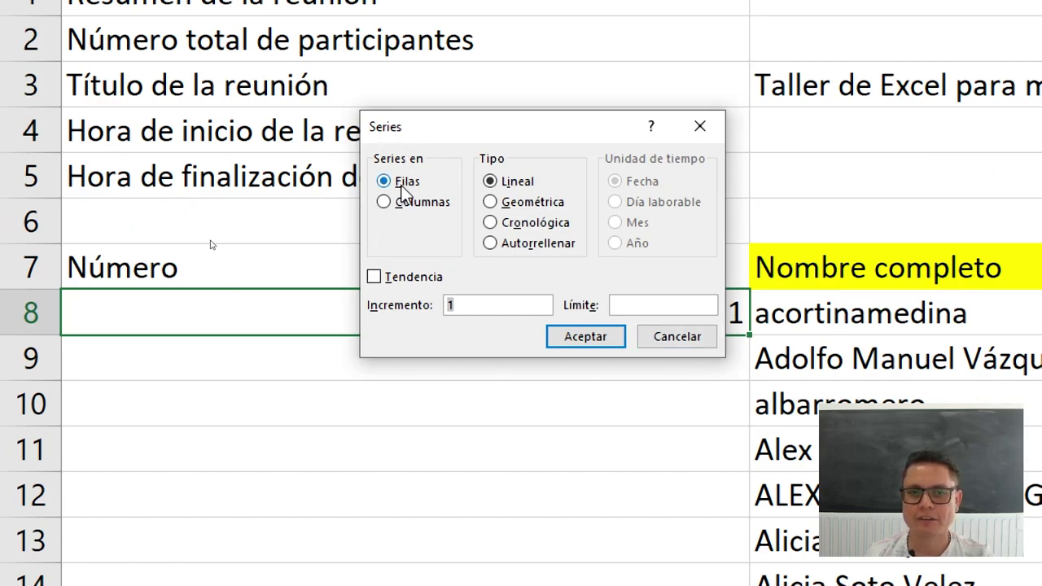
click(383, 203)
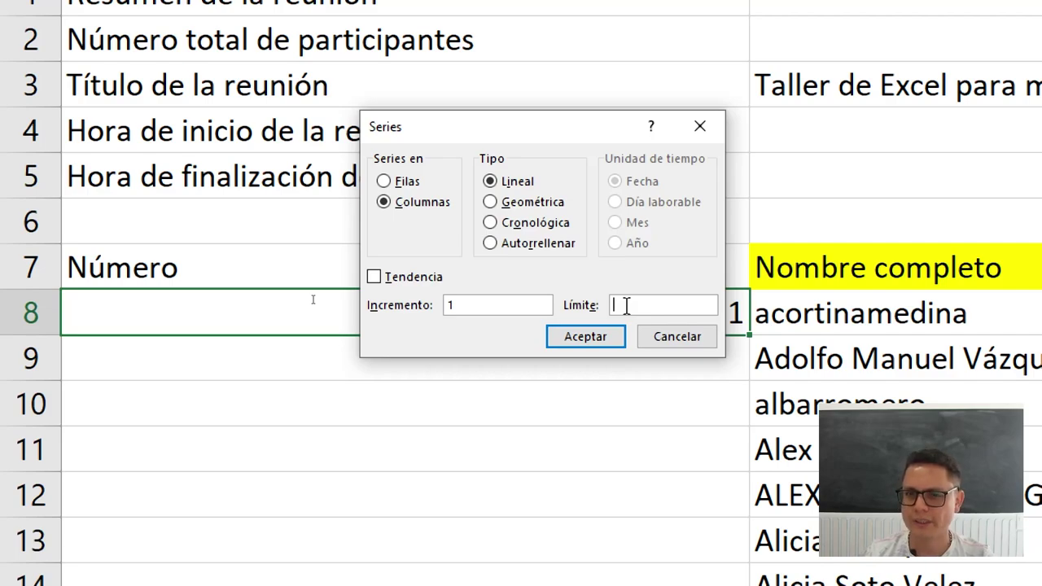
click(663, 305)
text(200)
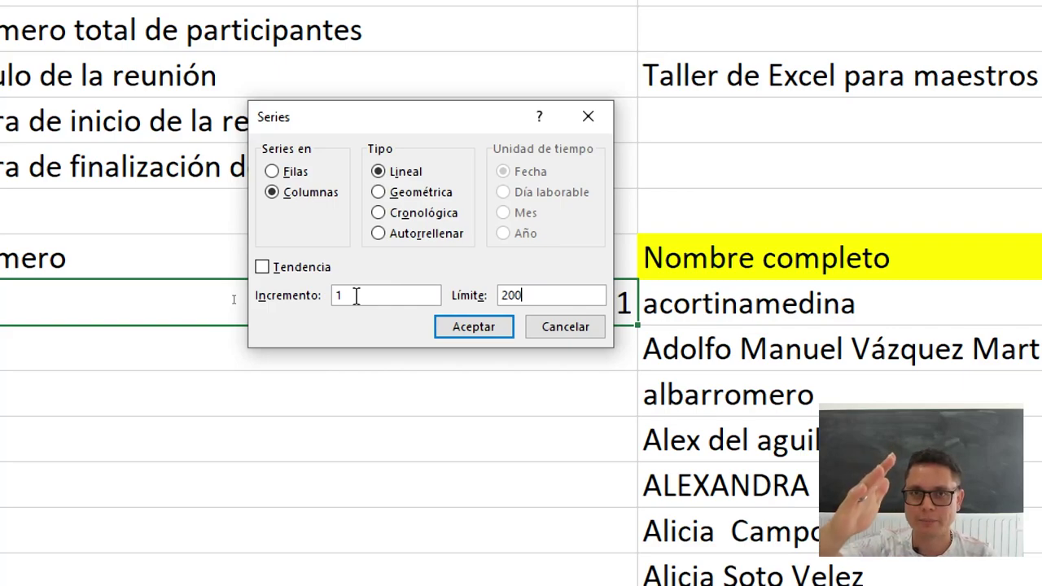
Apply the series, numbering column A from 1 to 200.
click(495, 330)
scroll(591, 437, down, 3)
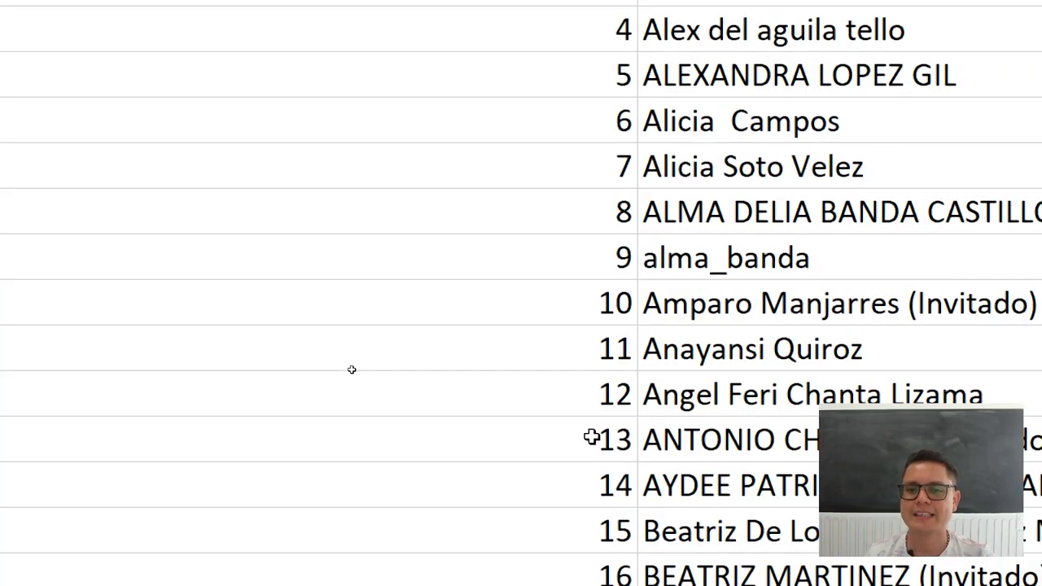
scroll(352, 369, up, 3)
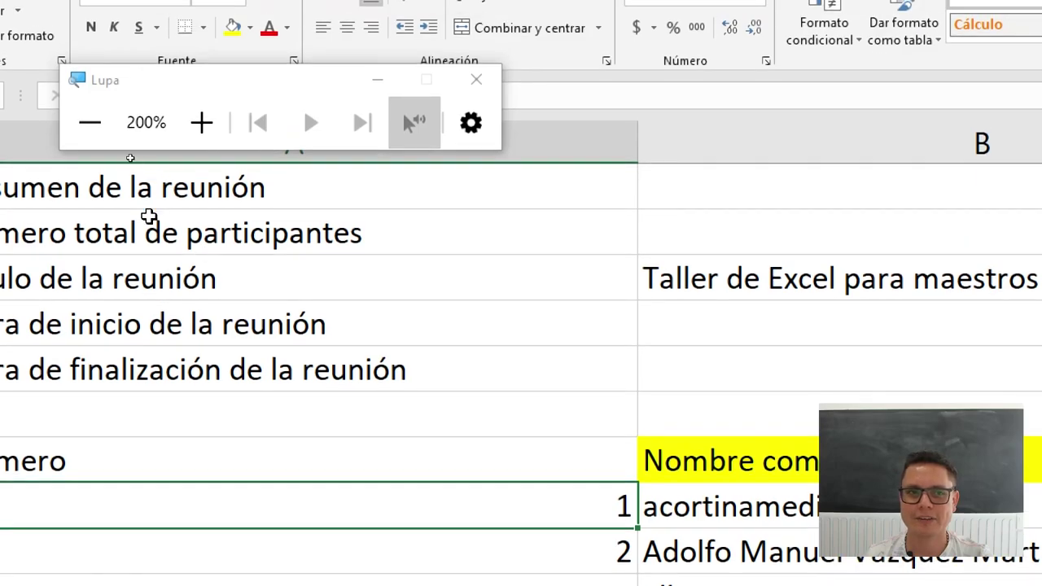
click(114, 118)
Delete the surplus numbers 191–200 in A198:A207 below the last name.
scroll(235, 318, down, 4)
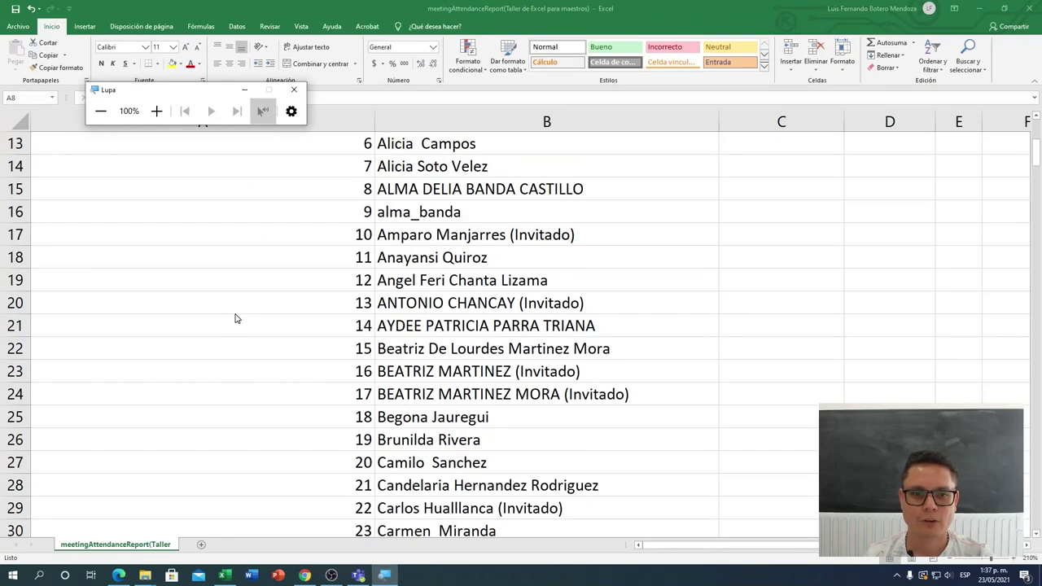
scroll(235, 319, down, 8)
scroll(236, 318, down, 5)
scroll(235, 319, down, 11)
scroll(235, 318, down, 11)
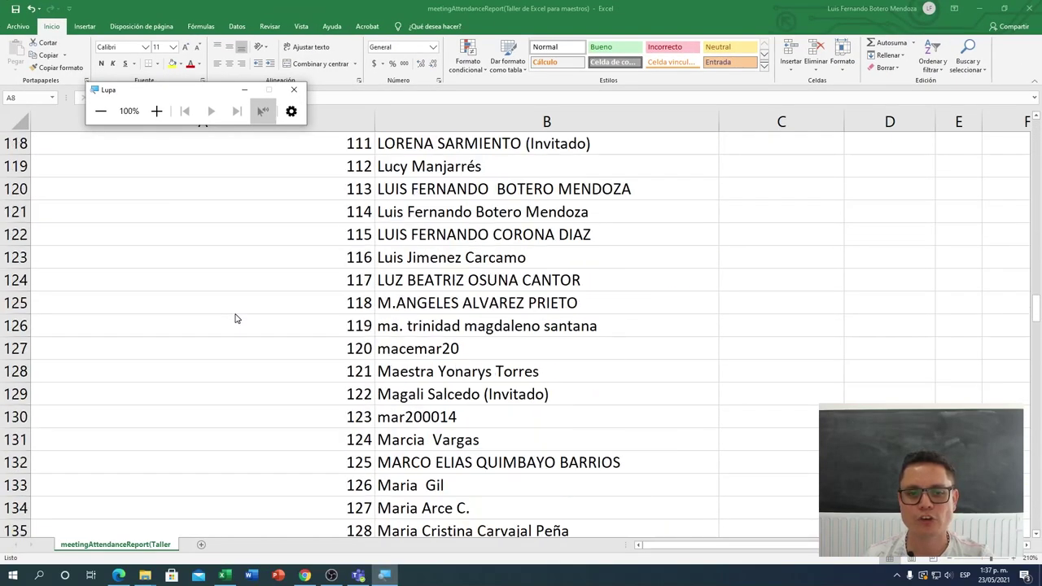
scroll(235, 318, down, 6)
scroll(235, 318, down, 12)
scroll(235, 318, down, 11)
scroll(235, 318, up, 3)
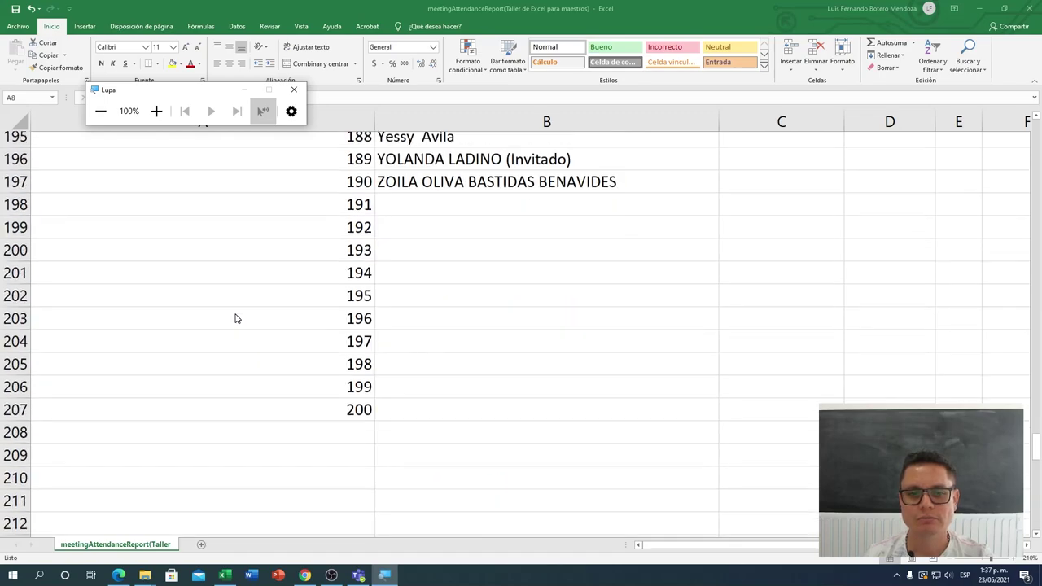
scroll(236, 318, down, 1)
scroll(244, 285, up, 3)
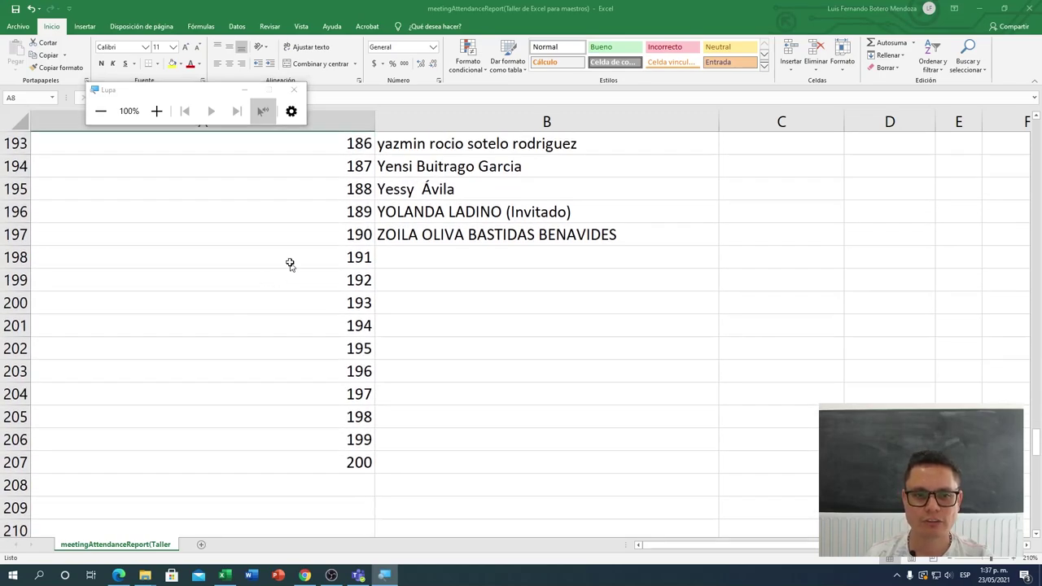
drag(296, 269, 281, 456)
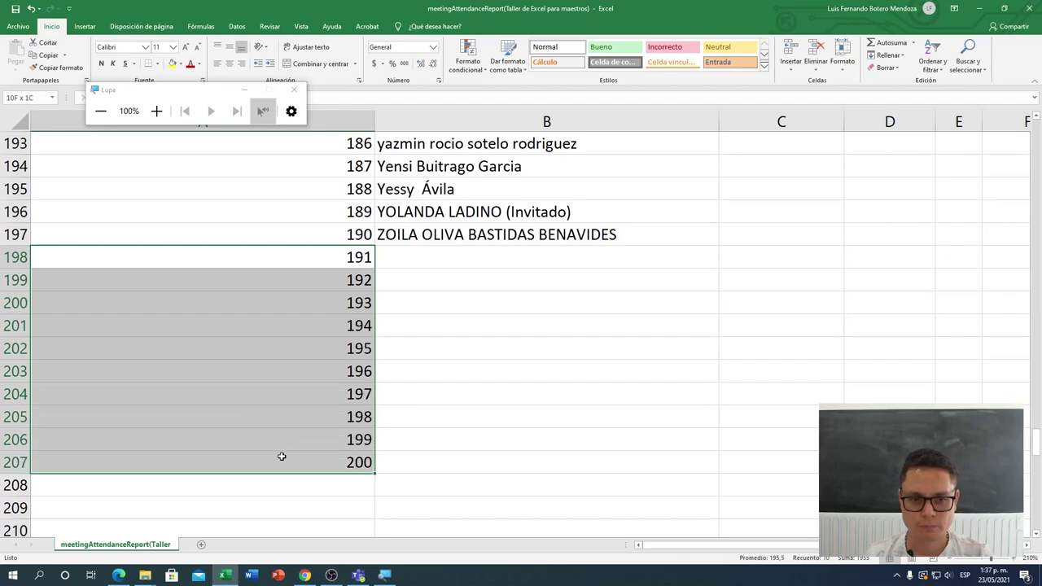
key(Delete)
click(447, 369)
scroll(447, 369, up, 5)
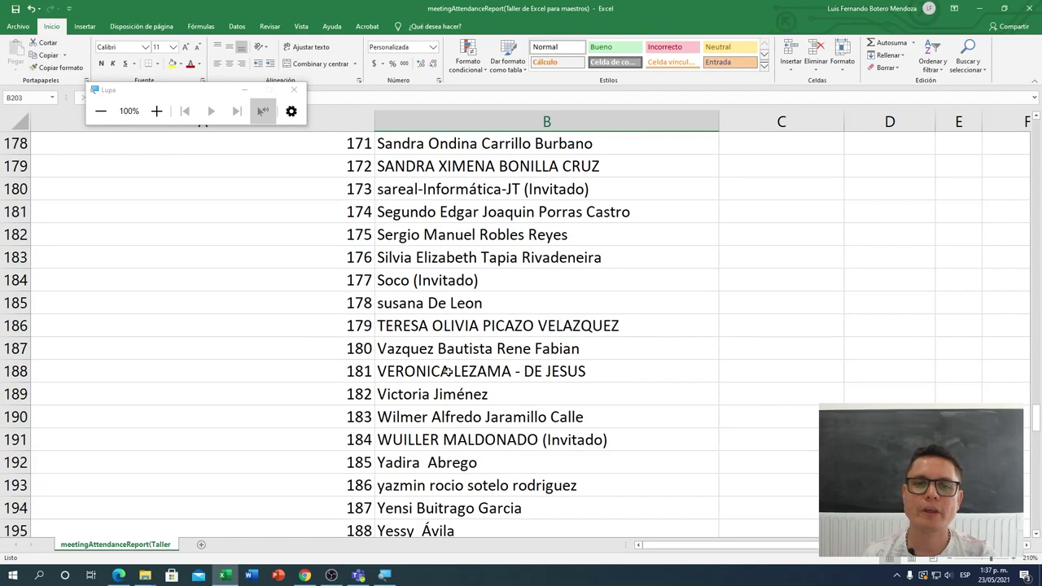
scroll(448, 373, up, 2)
scroll(448, 373, up, 7)
scroll(447, 373, up, 8)
scroll(447, 372, up, 6)
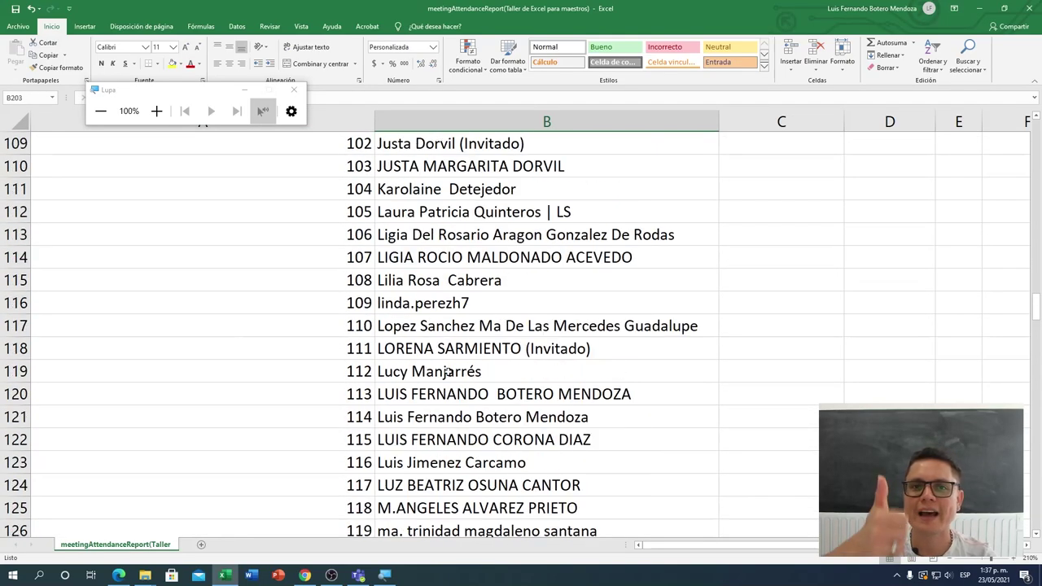
scroll(448, 371, up, 8)
scroll(449, 371, up, 8)
scroll(449, 372, up, 7)
scroll(449, 371, up, 6)
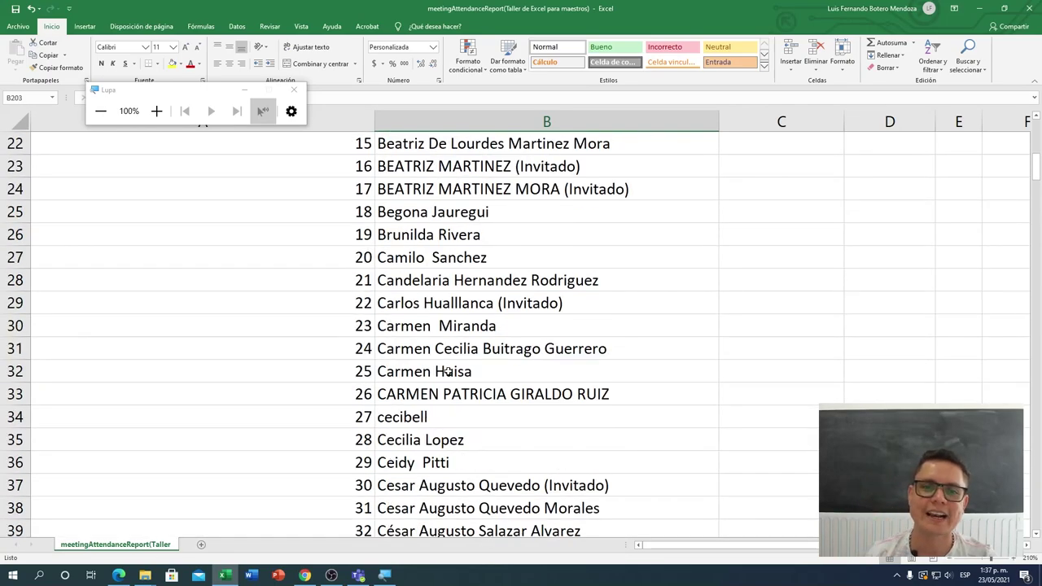
scroll(448, 371, up, 7)
scroll(448, 371, up, 1)
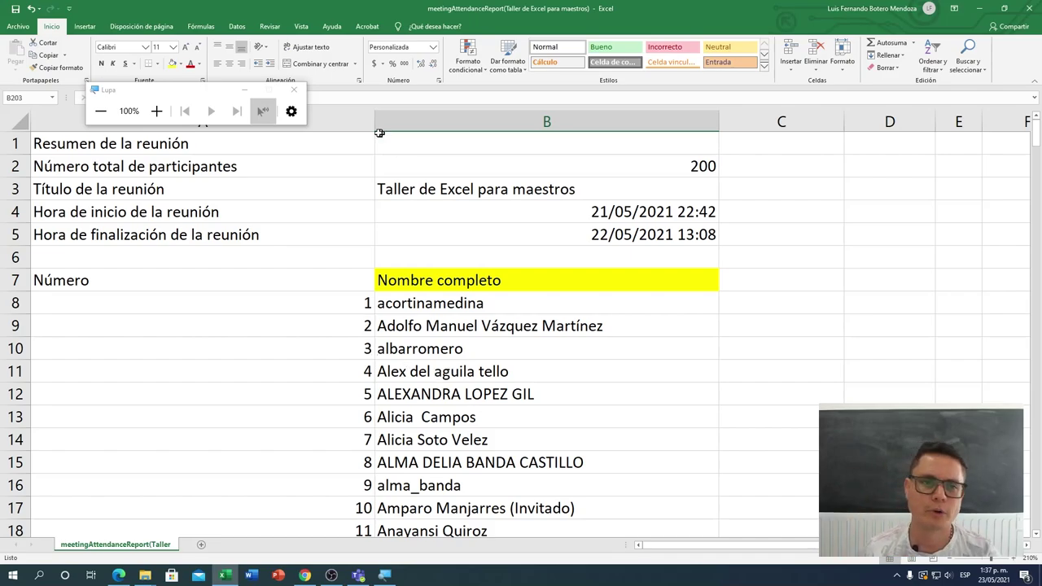
Narrow column A to fit the numbers 1–190, then select empty cell C8.
drag(380, 133, 234, 151)
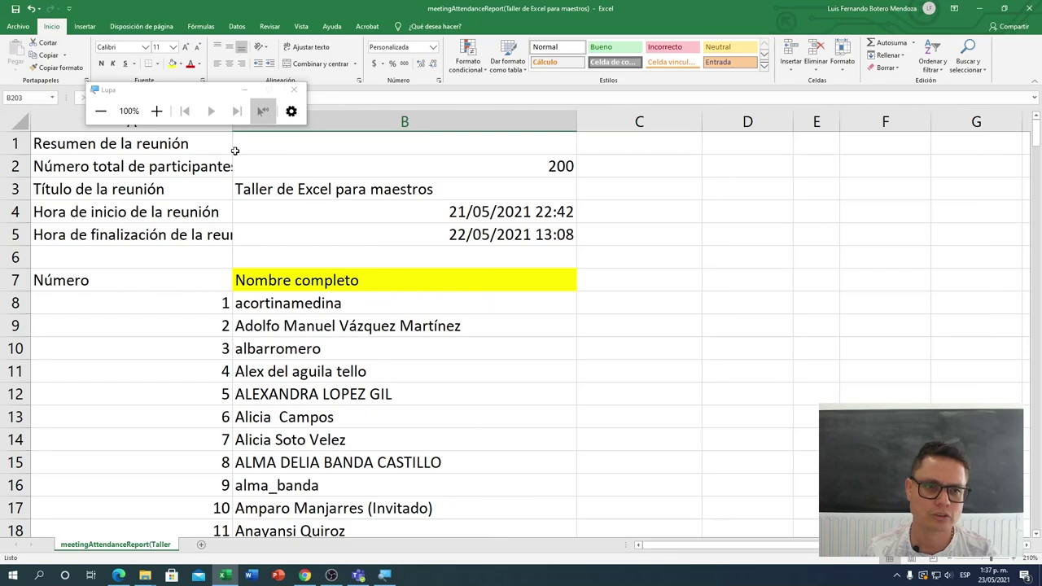
scroll(314, 355, down, 1)
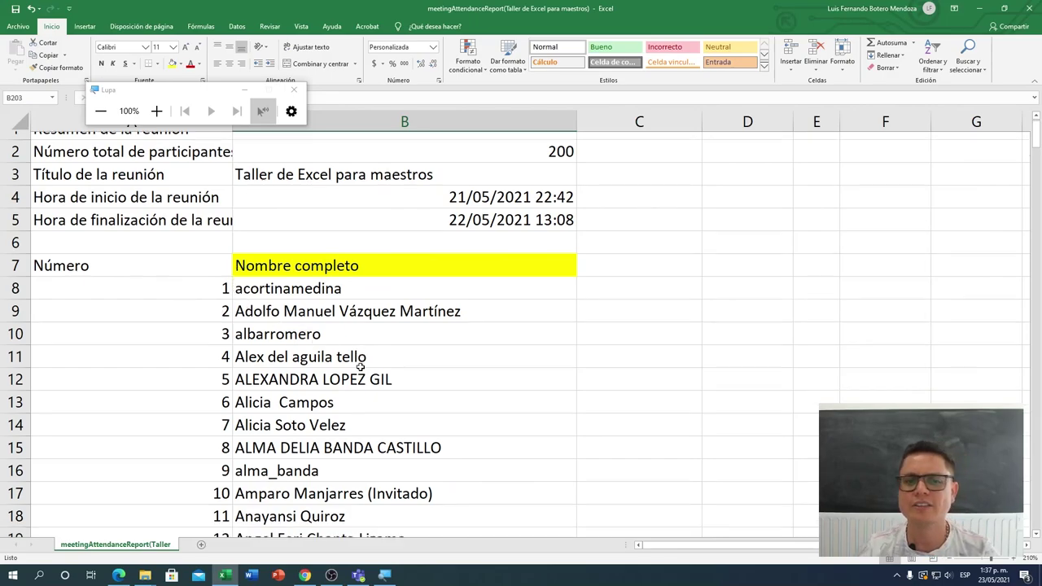
scroll(296, 368, down, 2)
scroll(288, 367, down, 4)
scroll(289, 367, down, 5)
scroll(361, 369, up, 6)
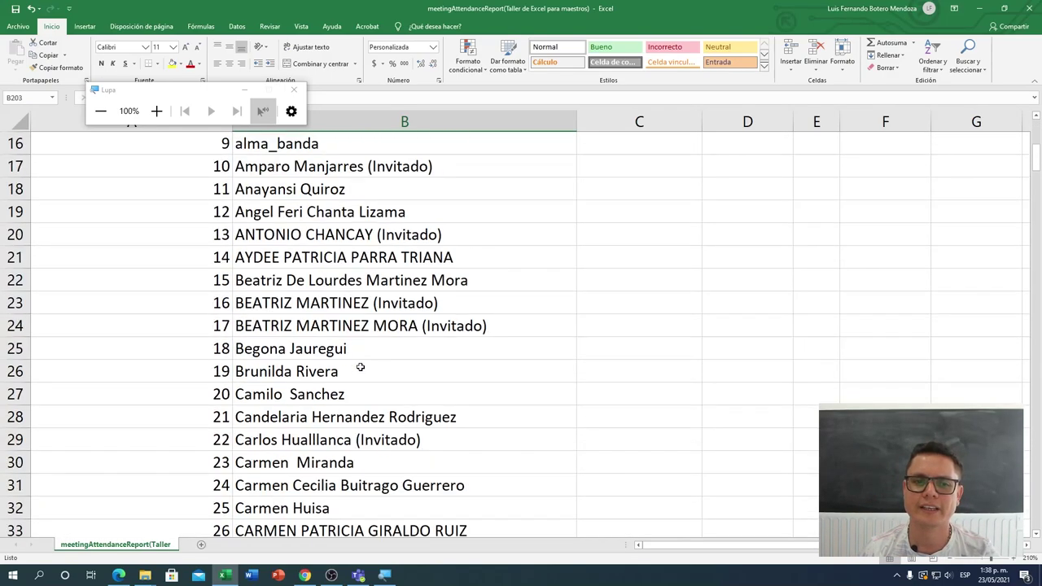
scroll(325, 369, up, 5)
click(609, 295)
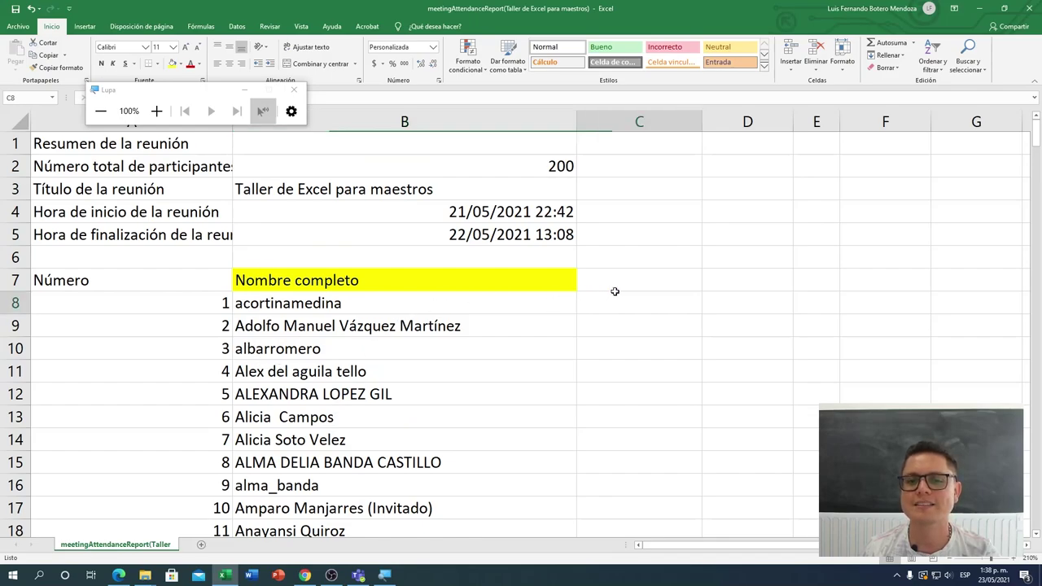